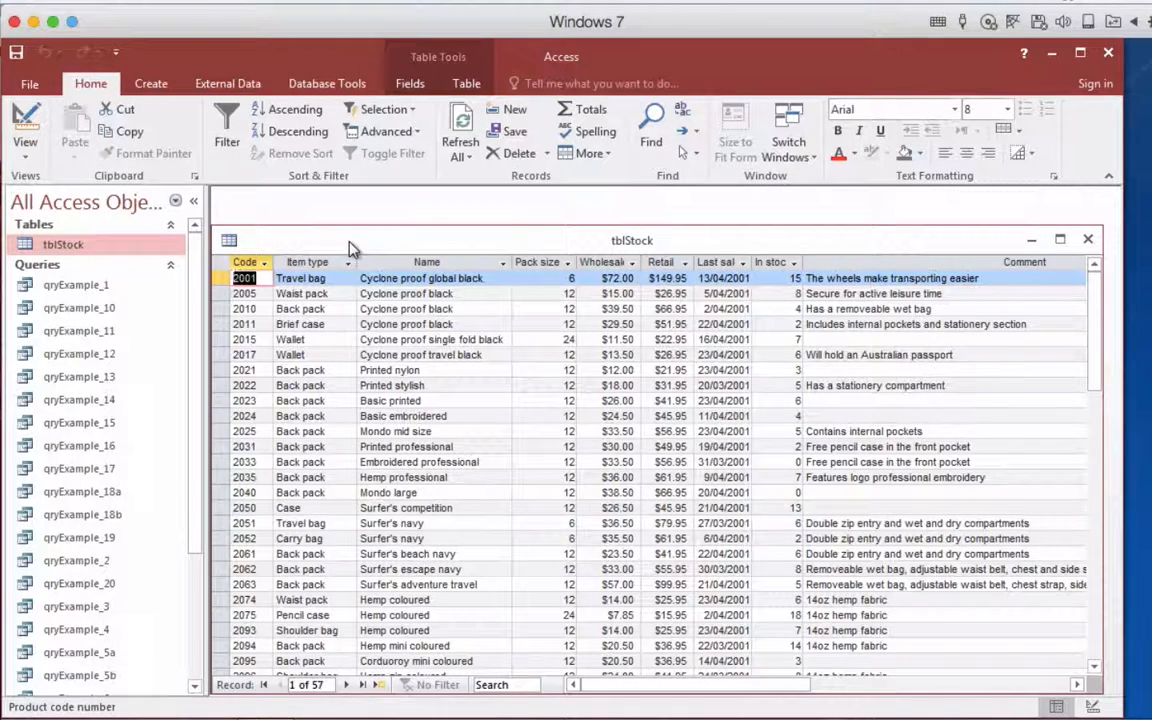
# Open the tblStock table in Design View, maximize its window and select the description of the Code field
pyautogui.rightClick(140, 247)
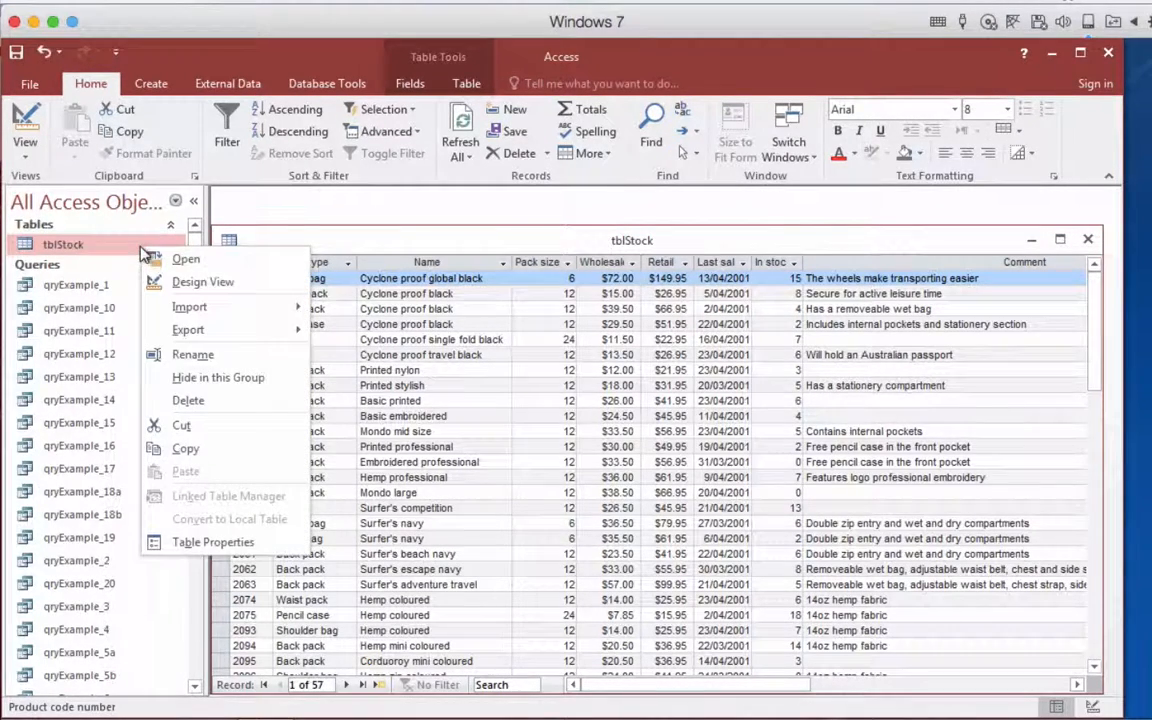
pyautogui.click(198, 281)
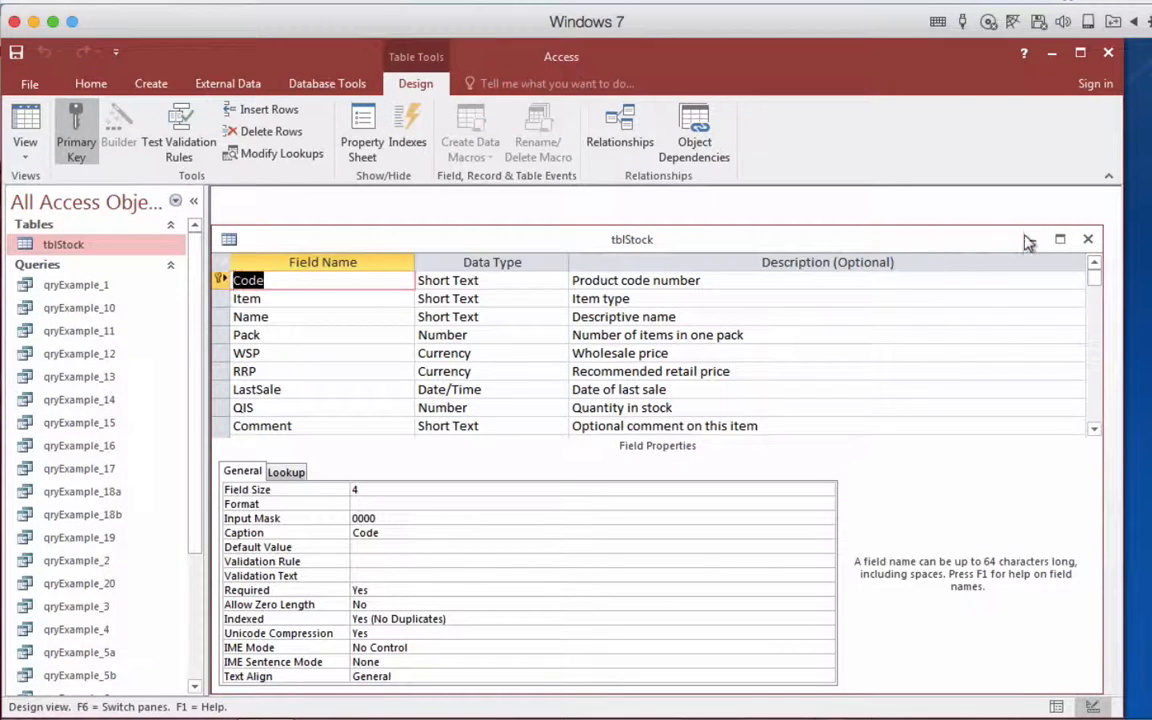
pyautogui.click(1059, 239)
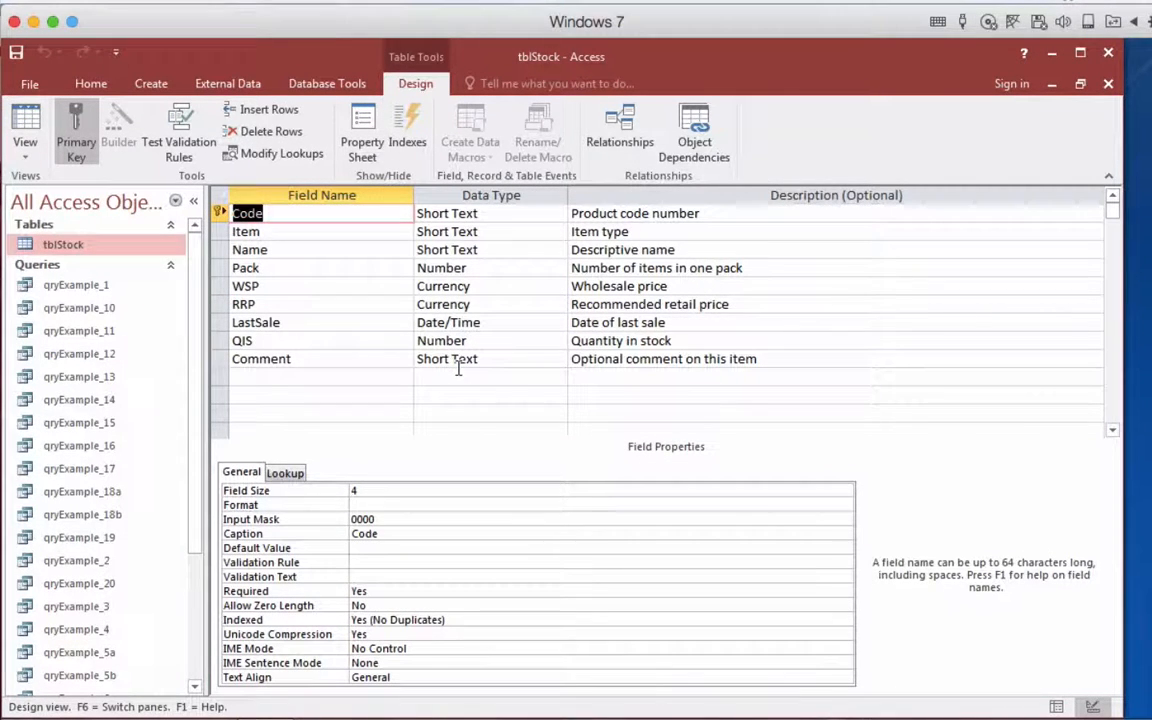
pyautogui.click(717, 215)
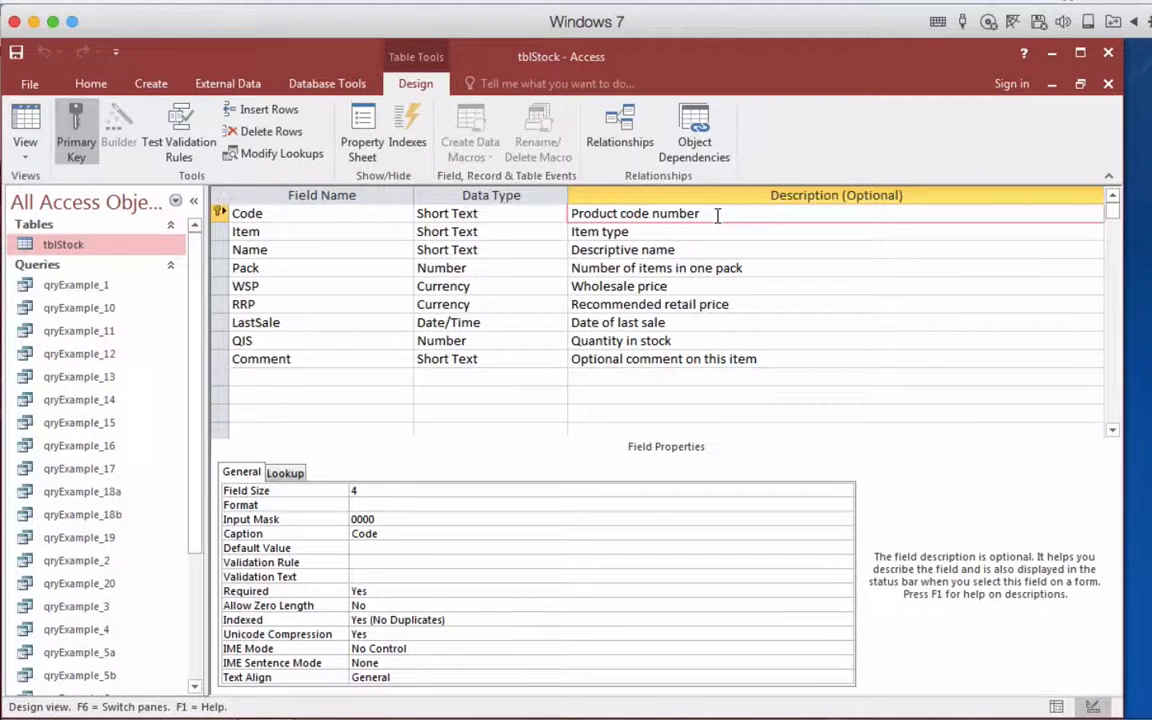
# Capture the table's Field Name and Data Type columns with Snipping Tool and place the capture behind the Access window for reference
pyautogui.click(28, 718)
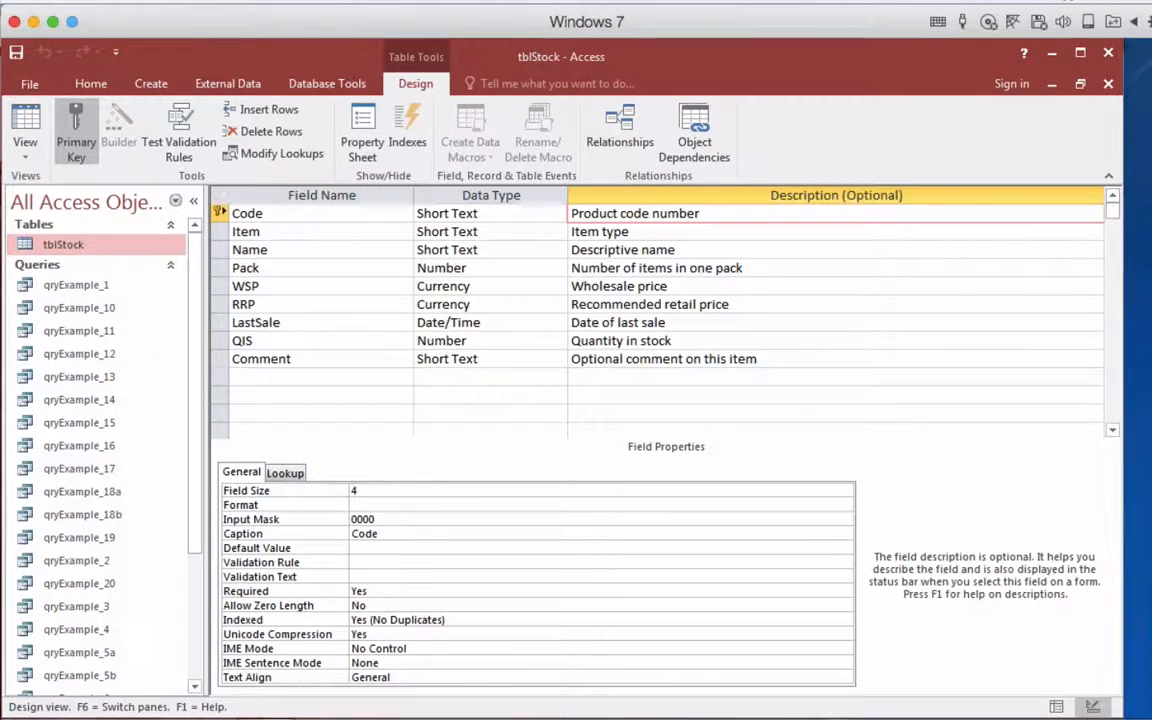
pyautogui.click(21, 447)
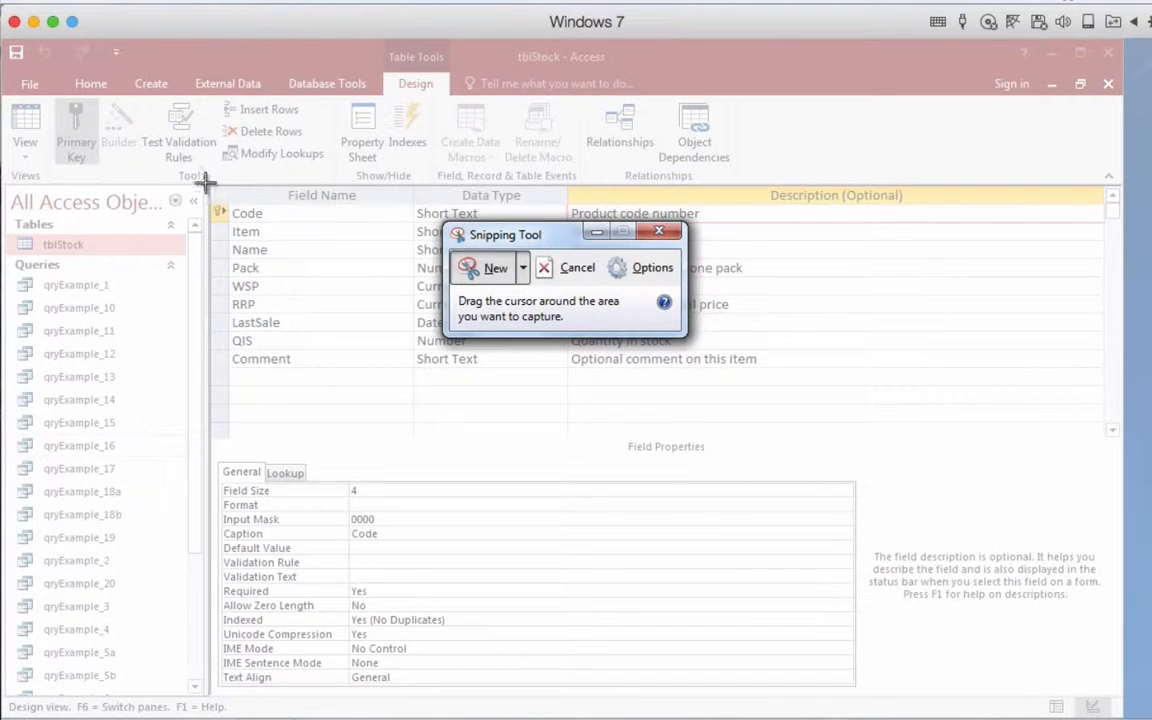
pyautogui.moveTo(207, 184); pyautogui.dragTo(571, 386)
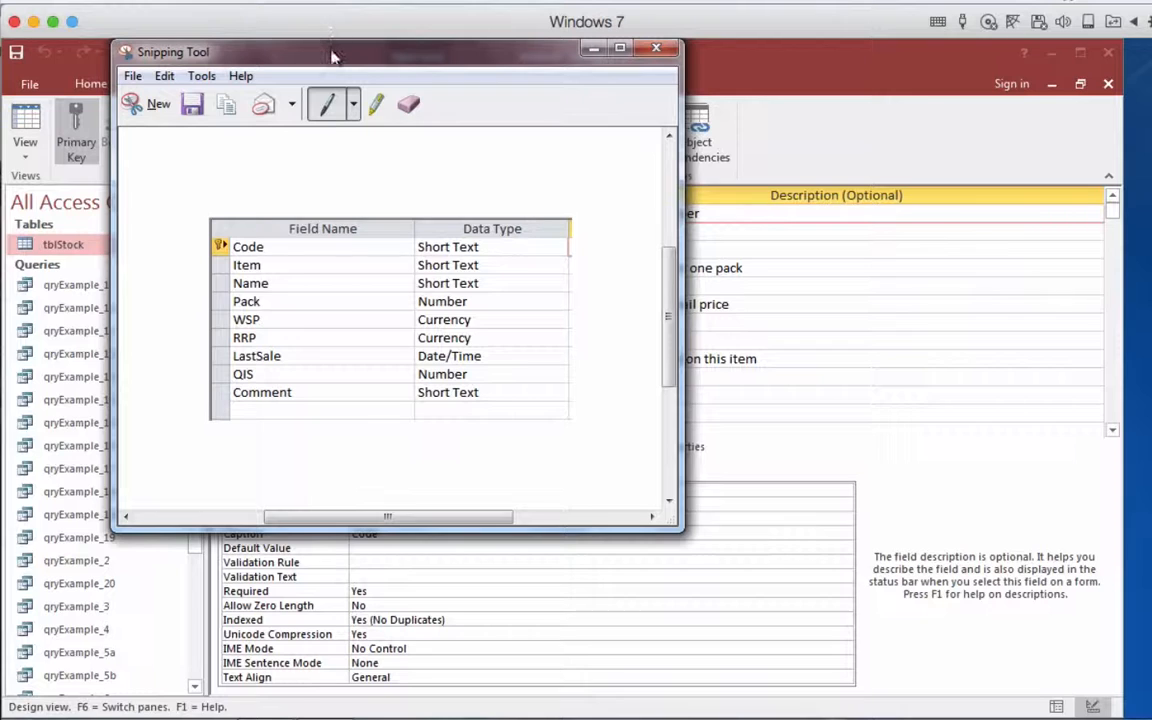
pyautogui.moveTo(333, 58); pyautogui.dragTo(817, 96)
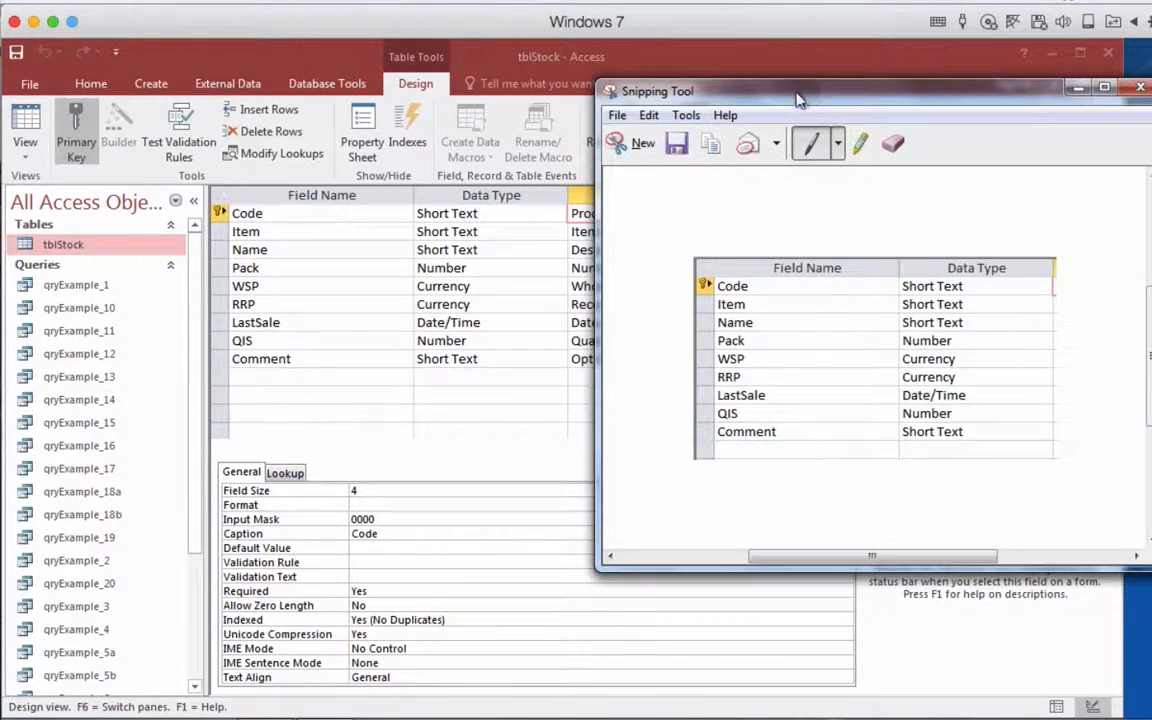
pyautogui.click(599, 58)
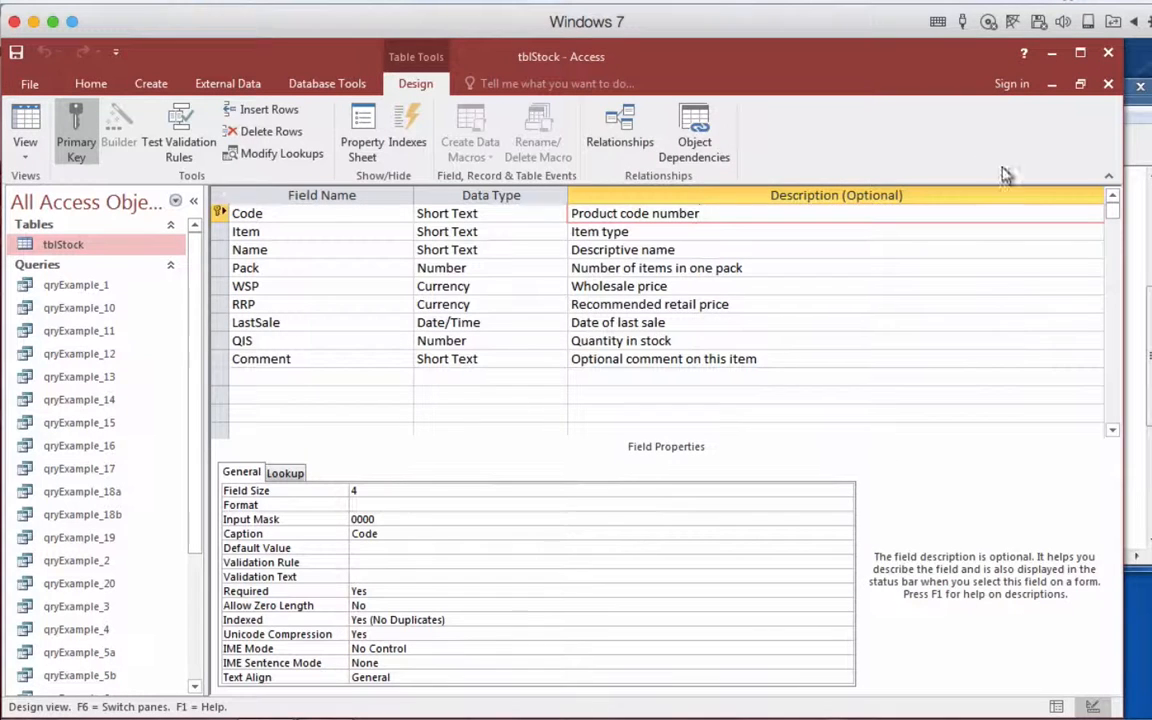
pyautogui.click(1139, 150)
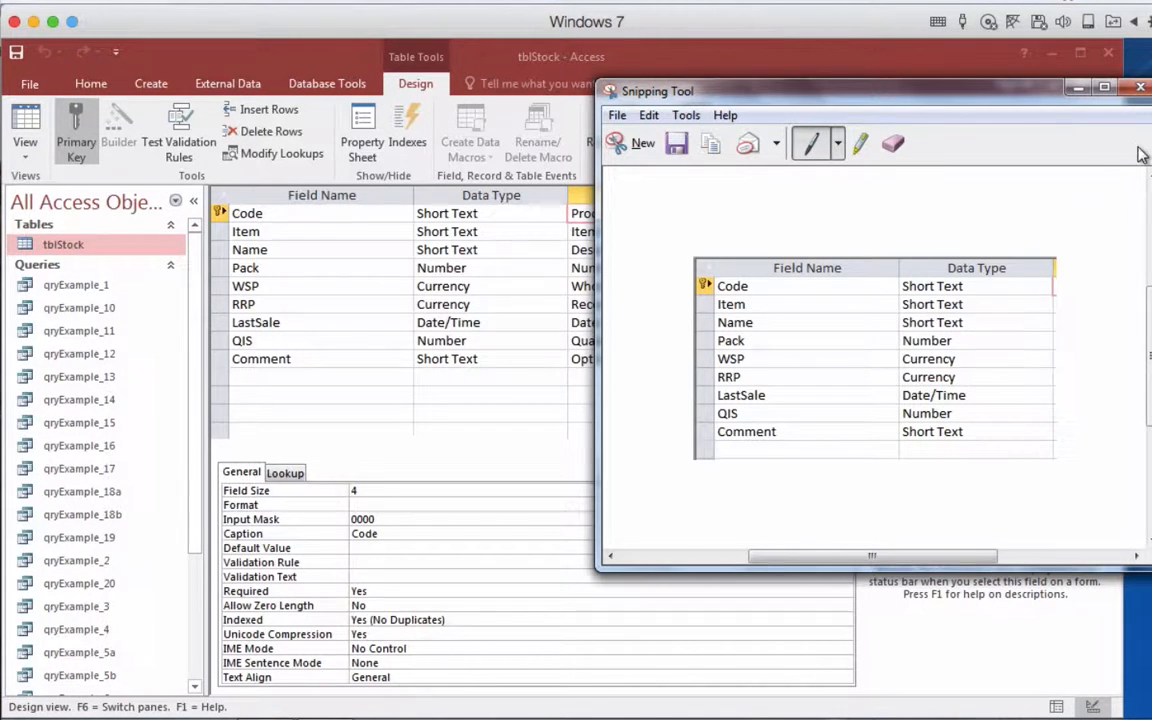
pyautogui.click(390, 395)
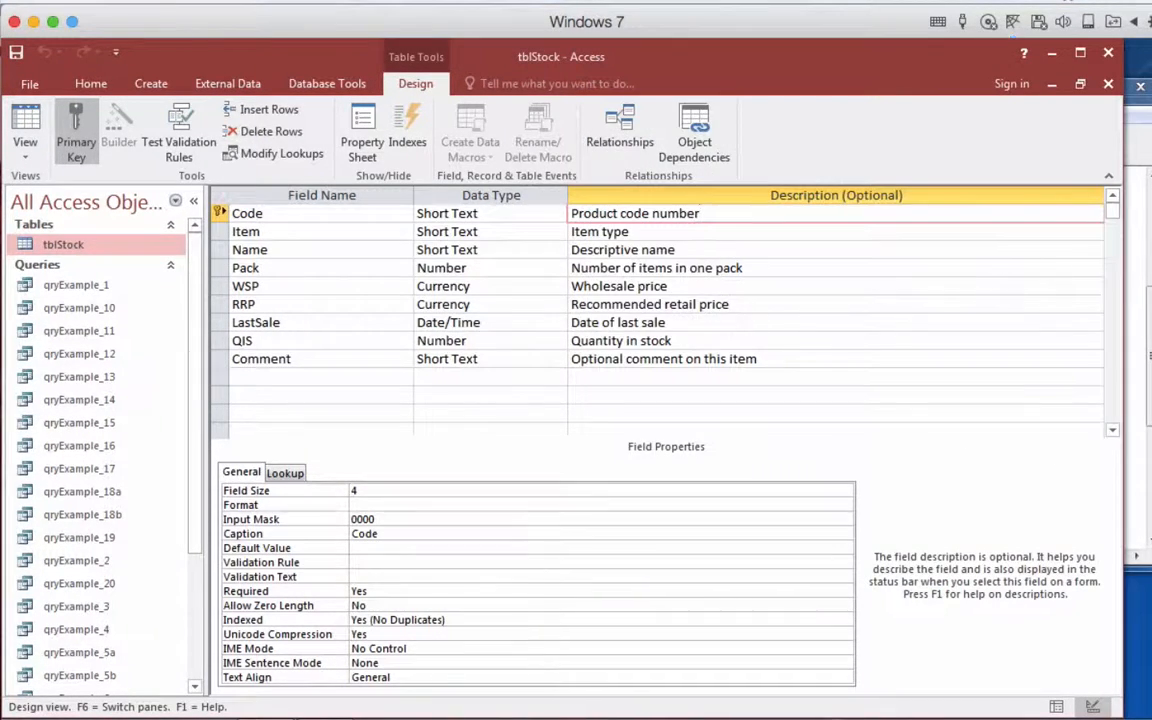
# Close the tblStock design and create a new query in Query Design with the tblStock table added
pyautogui.click(1108, 87)
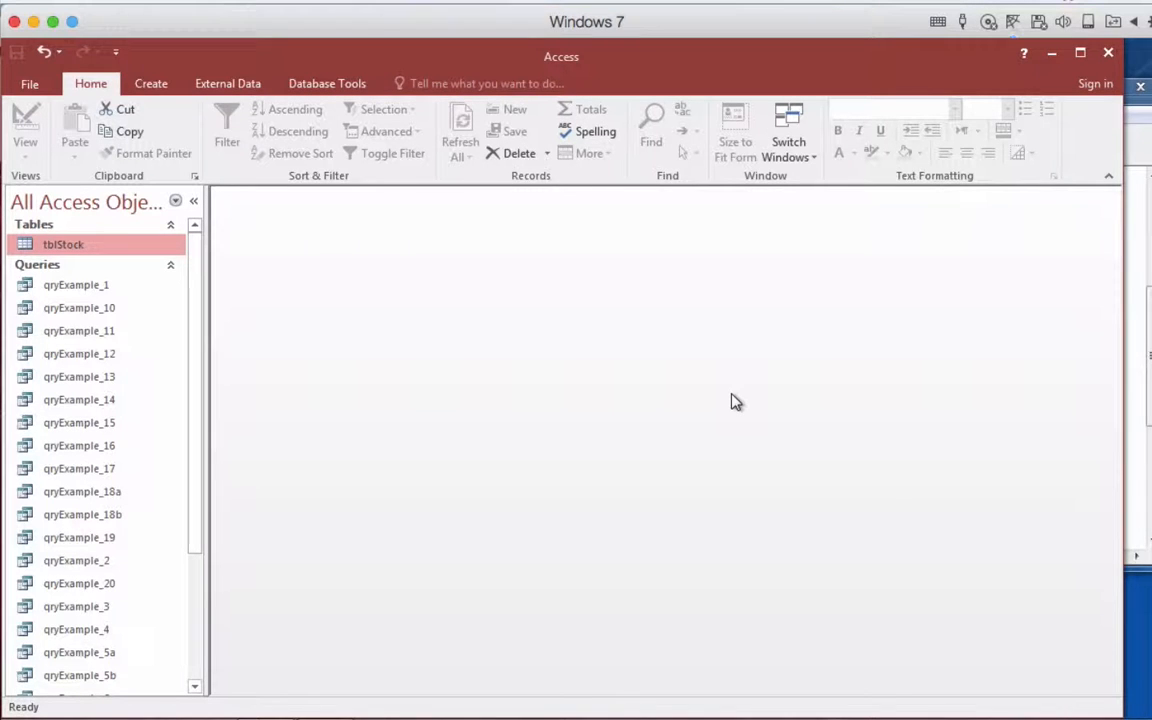
pyautogui.click(153, 84)
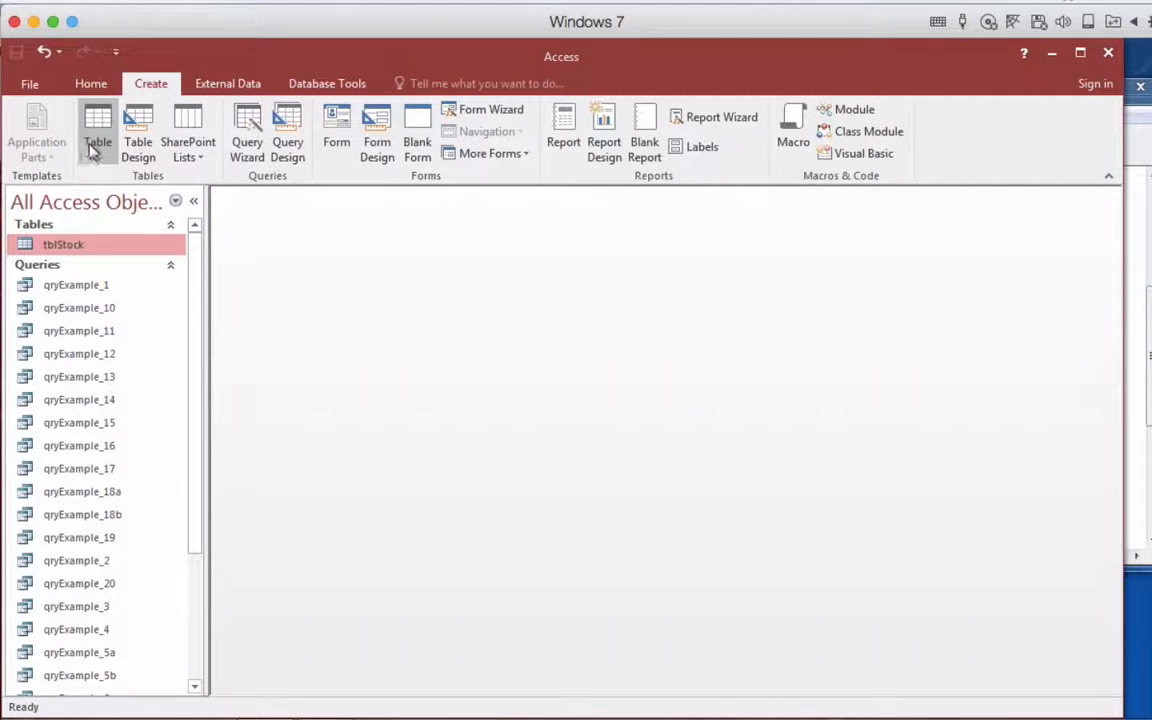
pyautogui.click(287, 150)
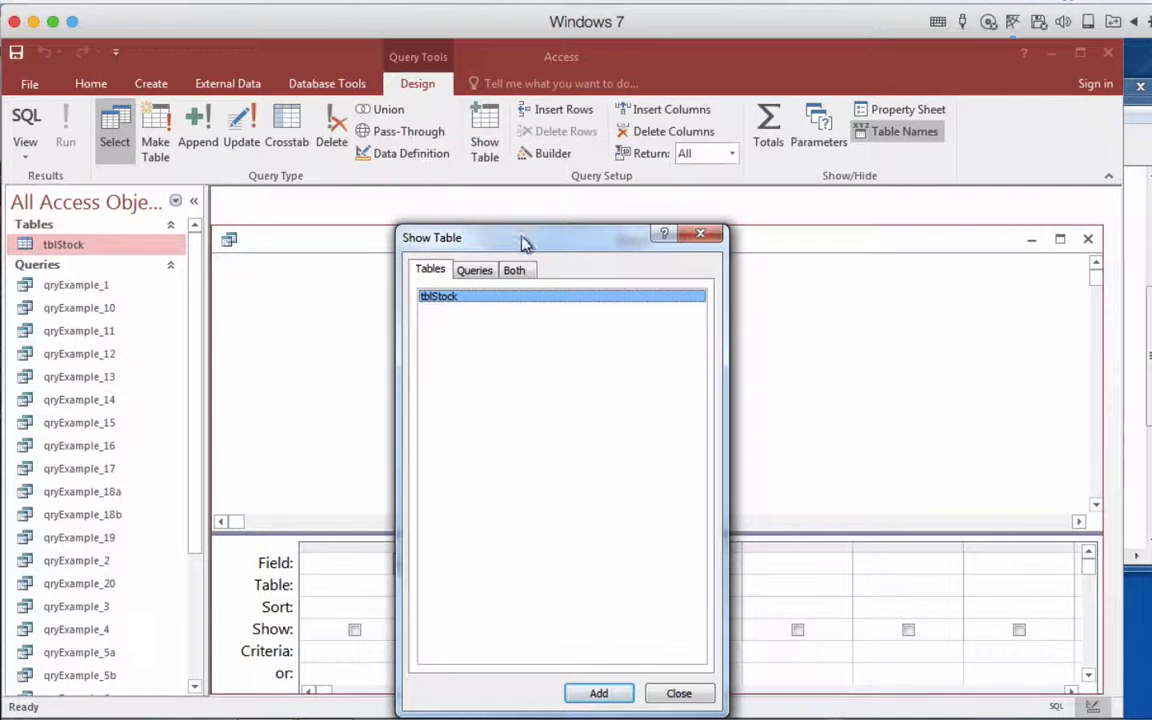
pyautogui.moveTo(525, 244); pyautogui.dragTo(568, 123)
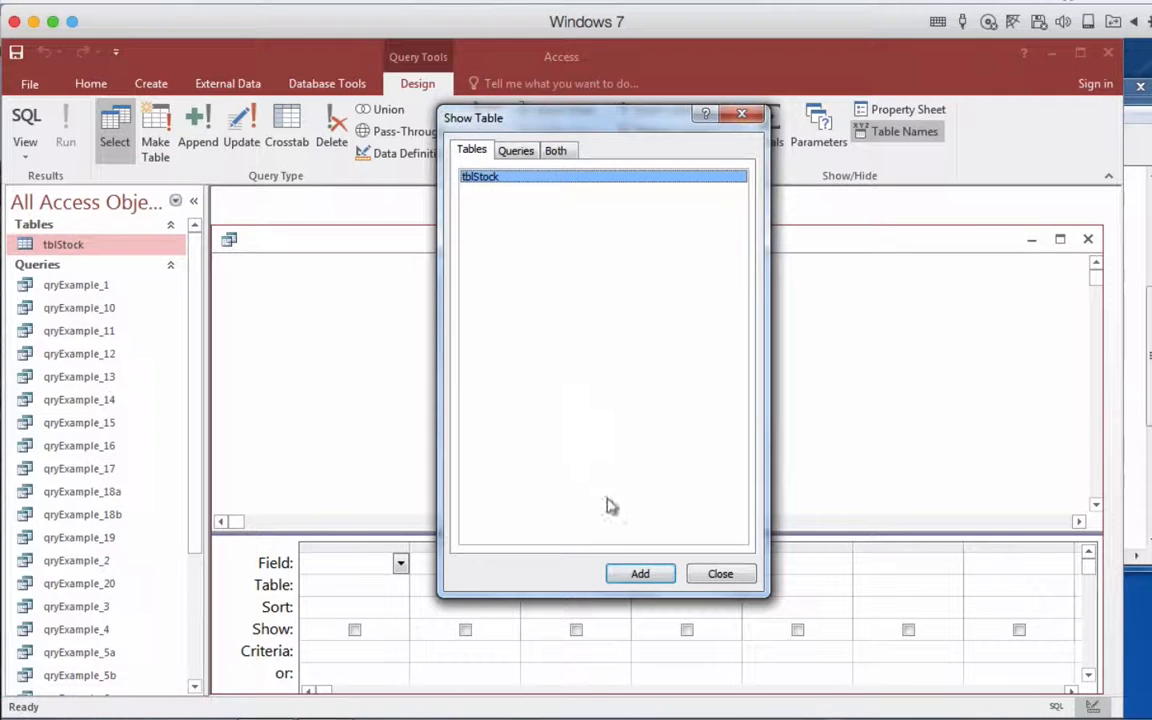
pyautogui.click(640, 570)
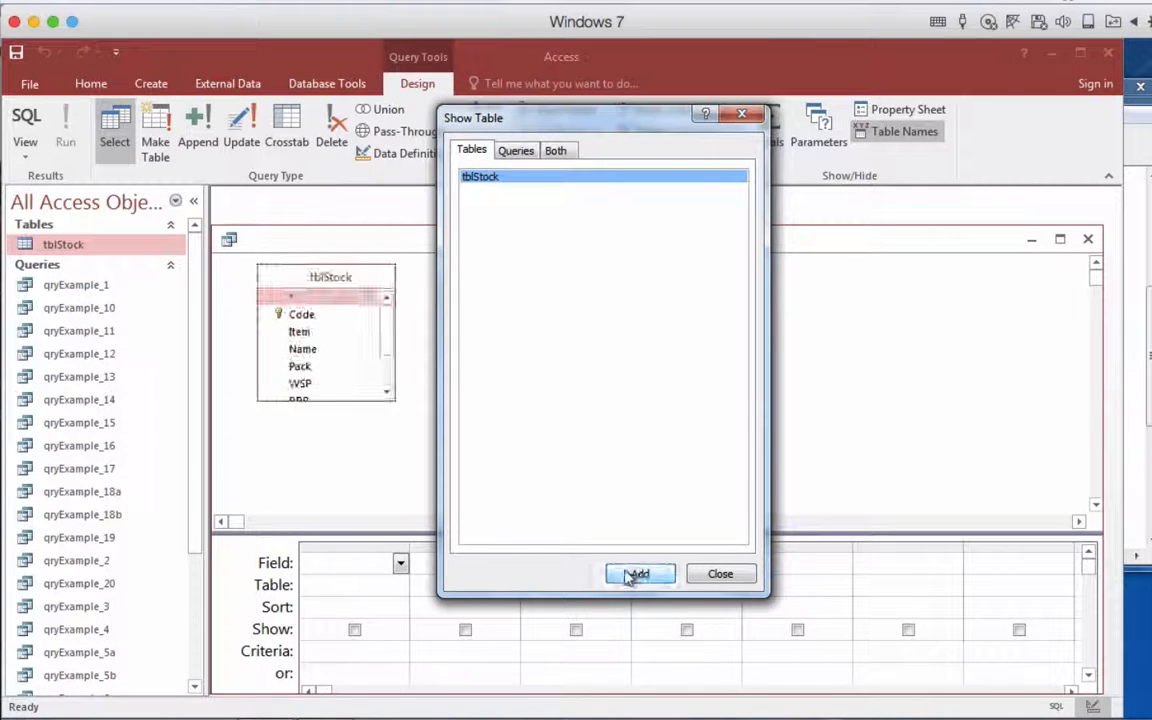
pyautogui.click(733, 576)
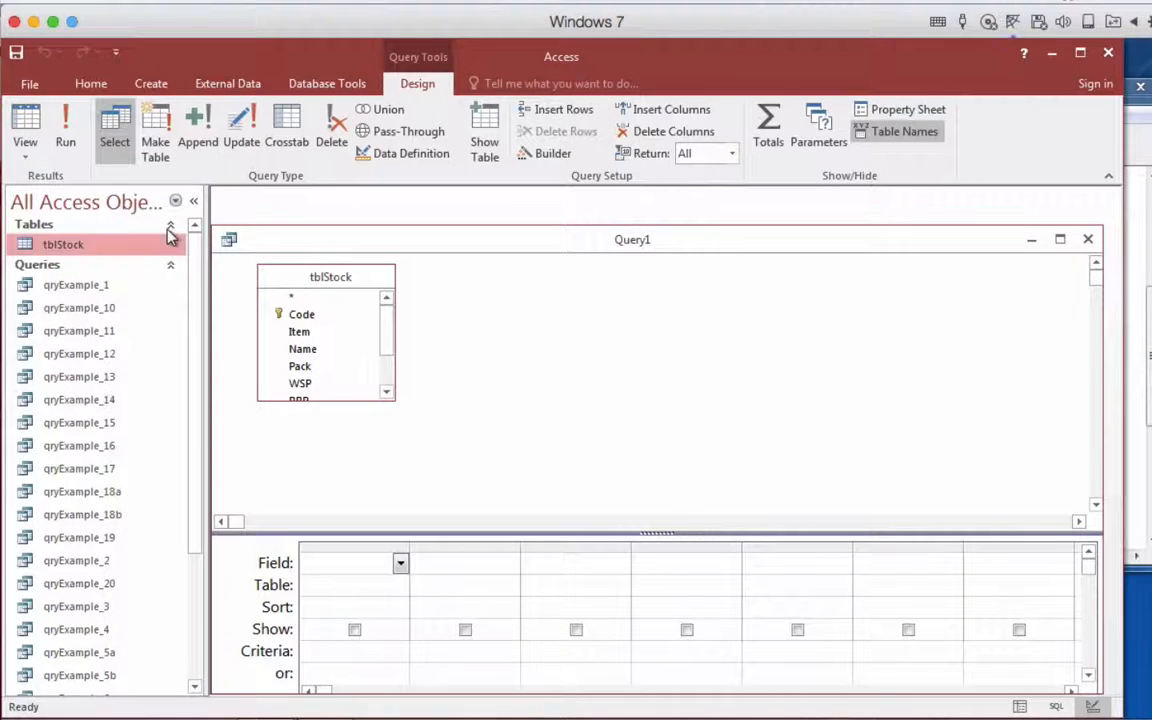
# Switch the new query to SQL View and deselect its statement text
pyautogui.click(28, 150)
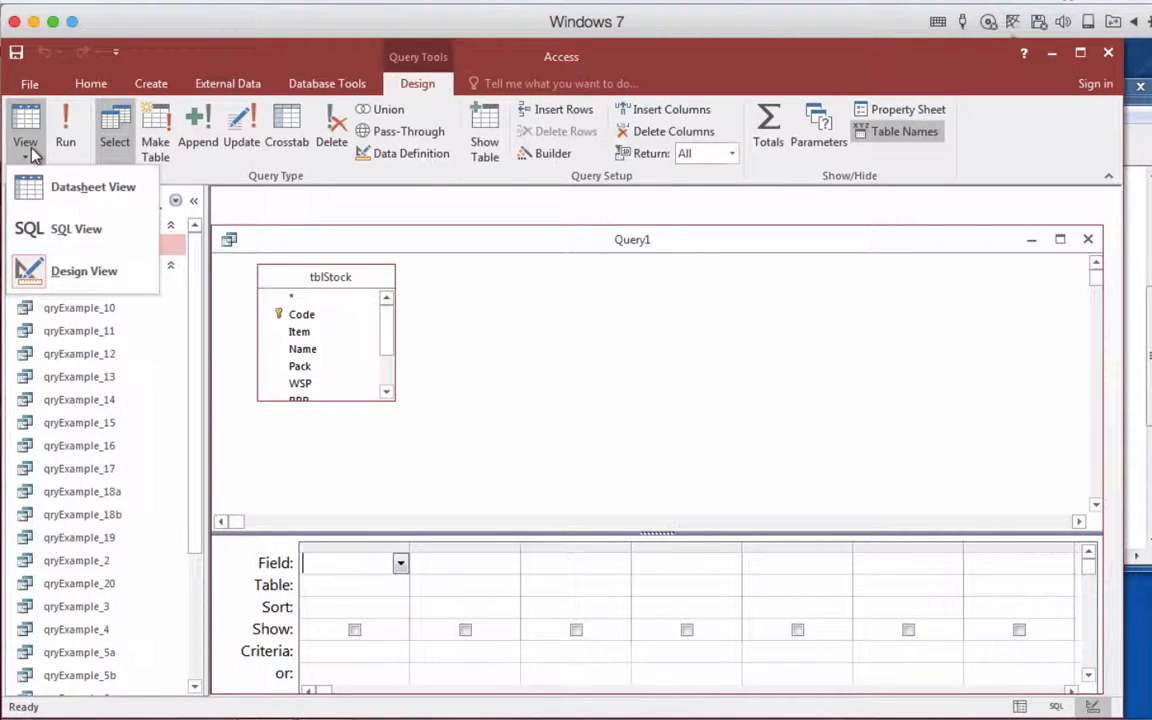
pyautogui.click(52, 229)
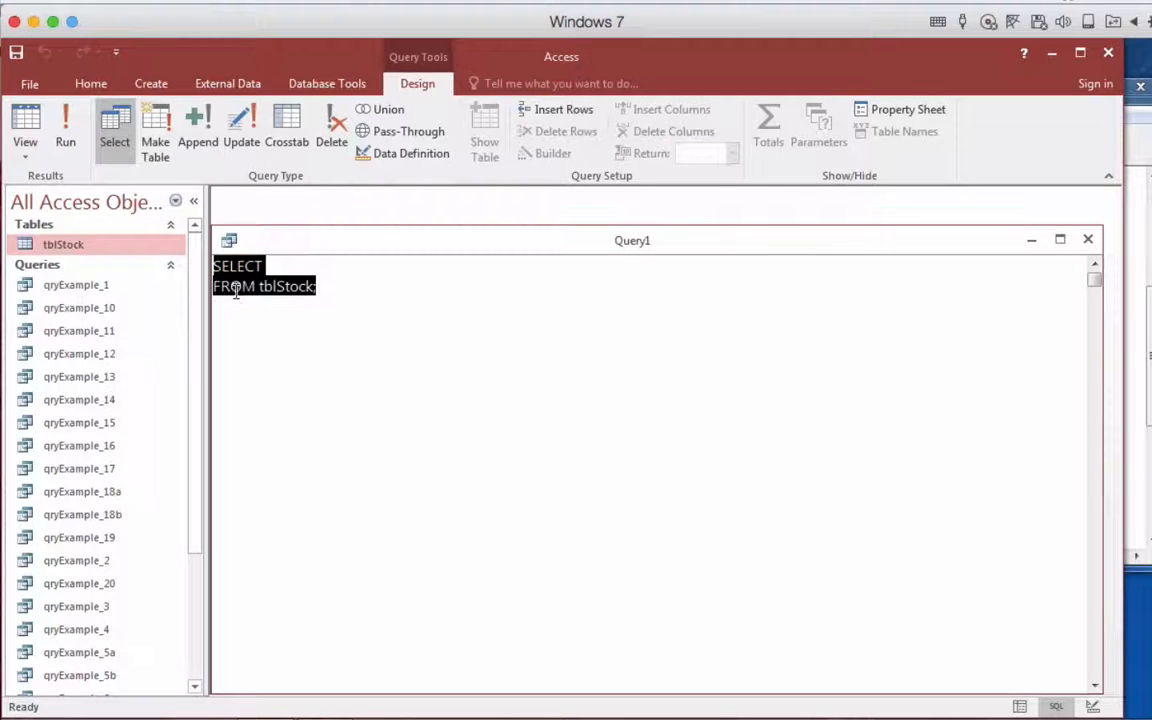
pyautogui.click(335, 288)
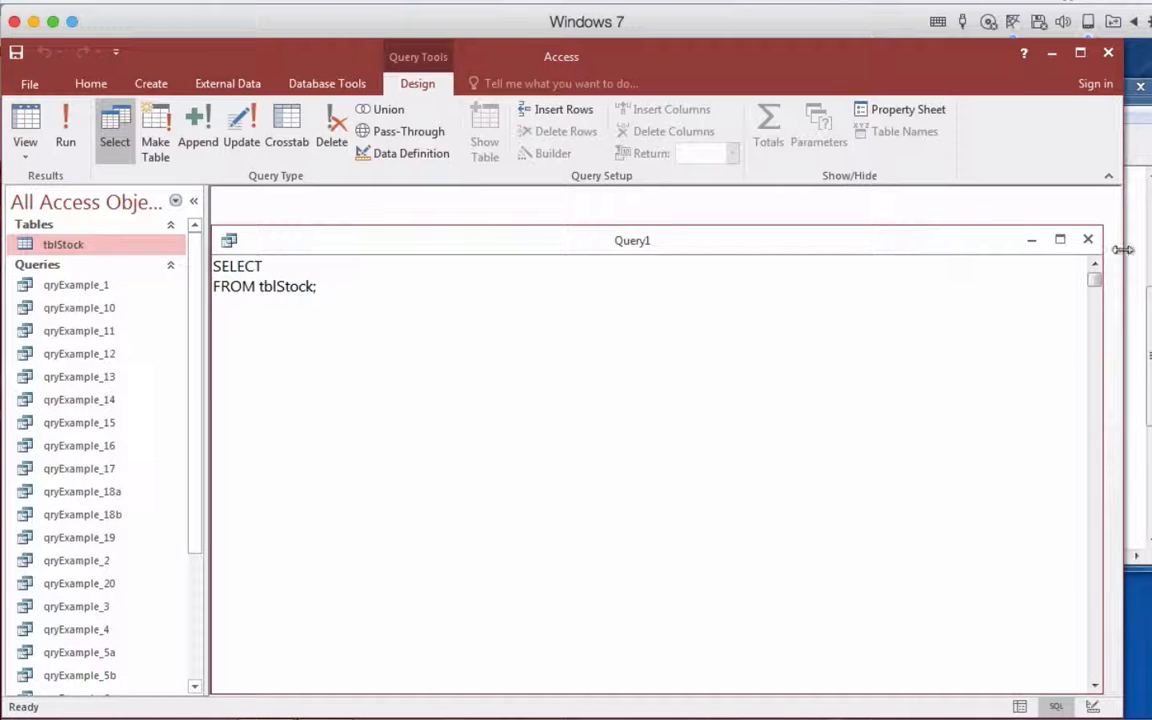
# Consult the captured field list, add the Code field to the SELECT clause, and run the query
pyautogui.click(1138, 150)
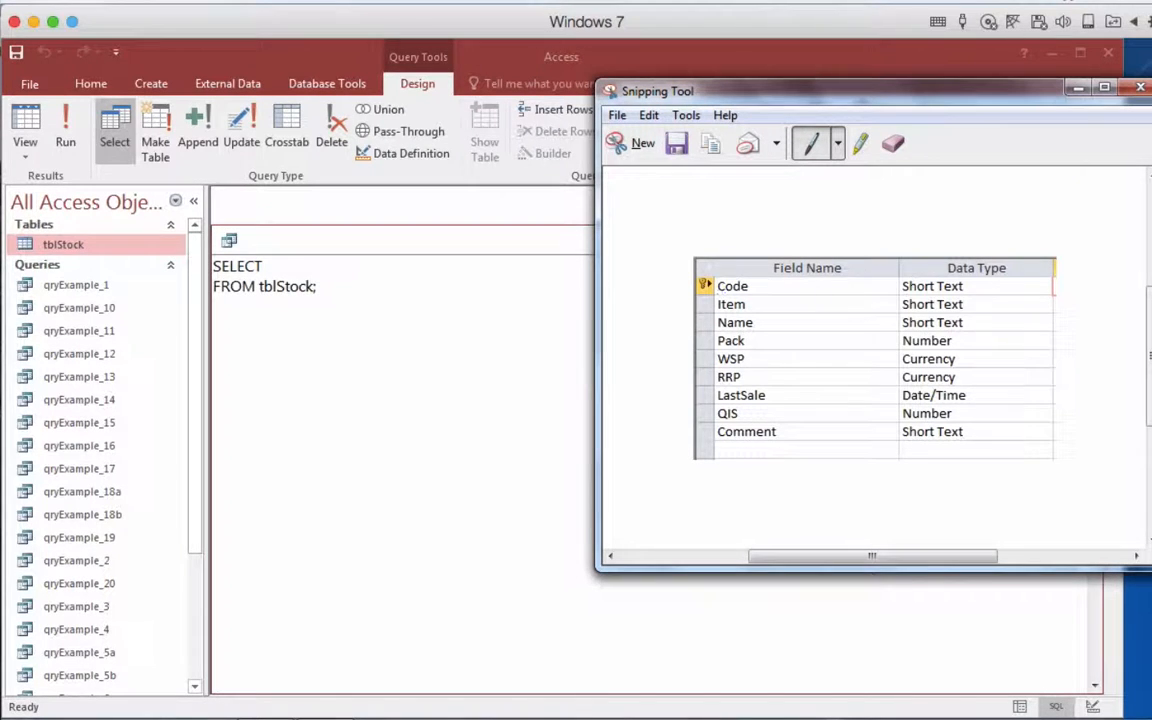
pyautogui.click(406, 268)
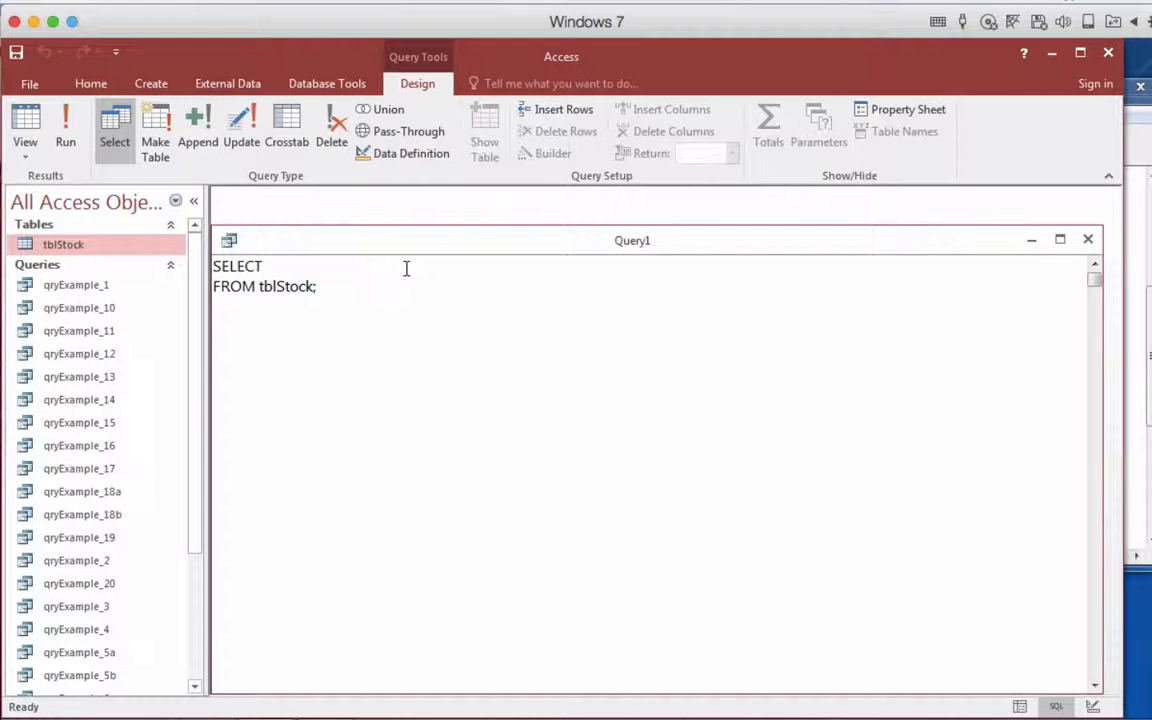
pyautogui.write('Code')
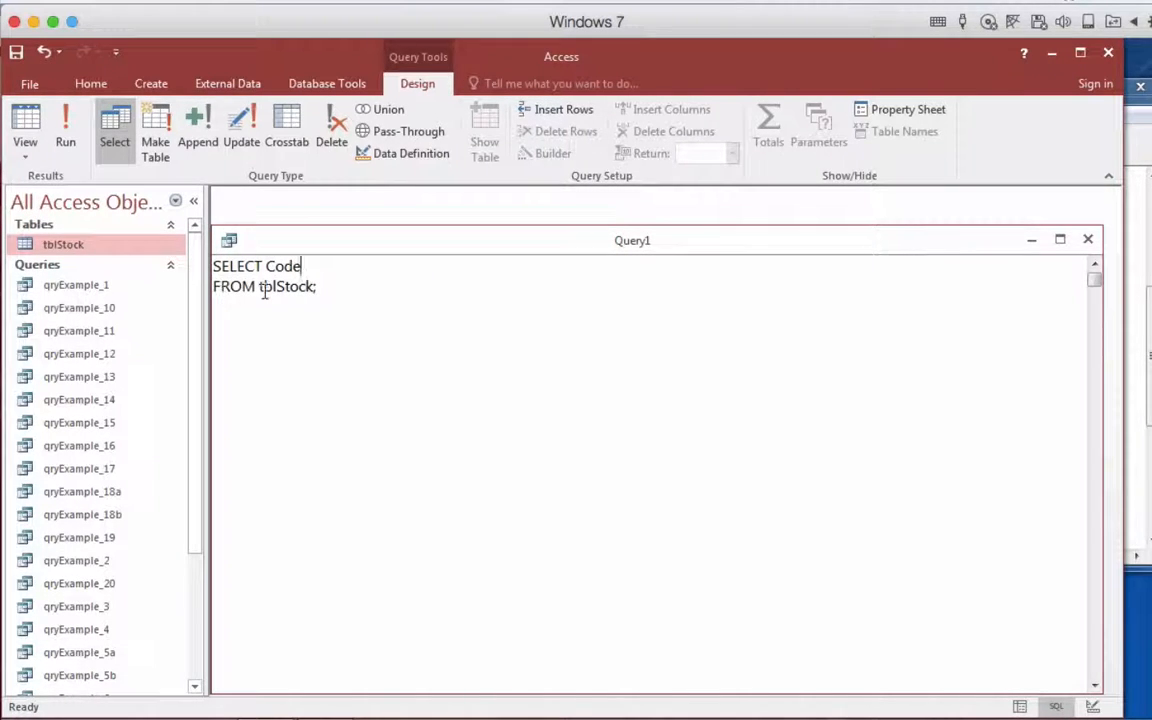
pyautogui.click(68, 143)
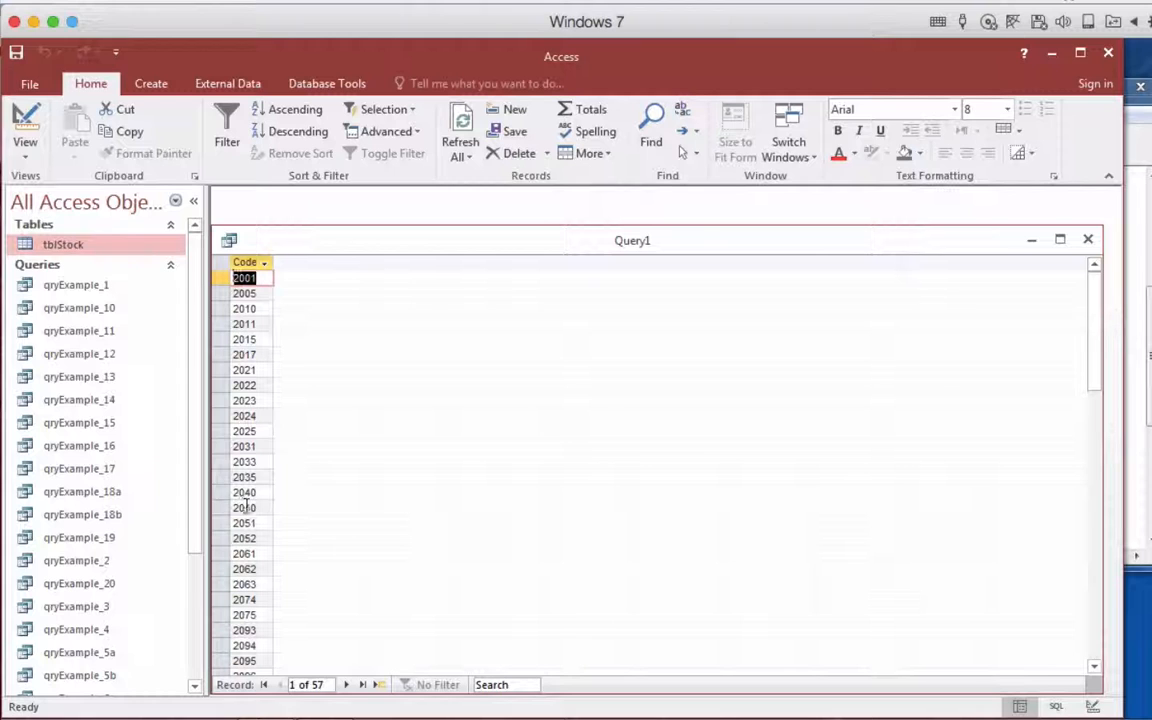
# Open the full tblStock datasheet to compare its columns with the query result, and close it again
pyautogui.doubleClick(77, 250)
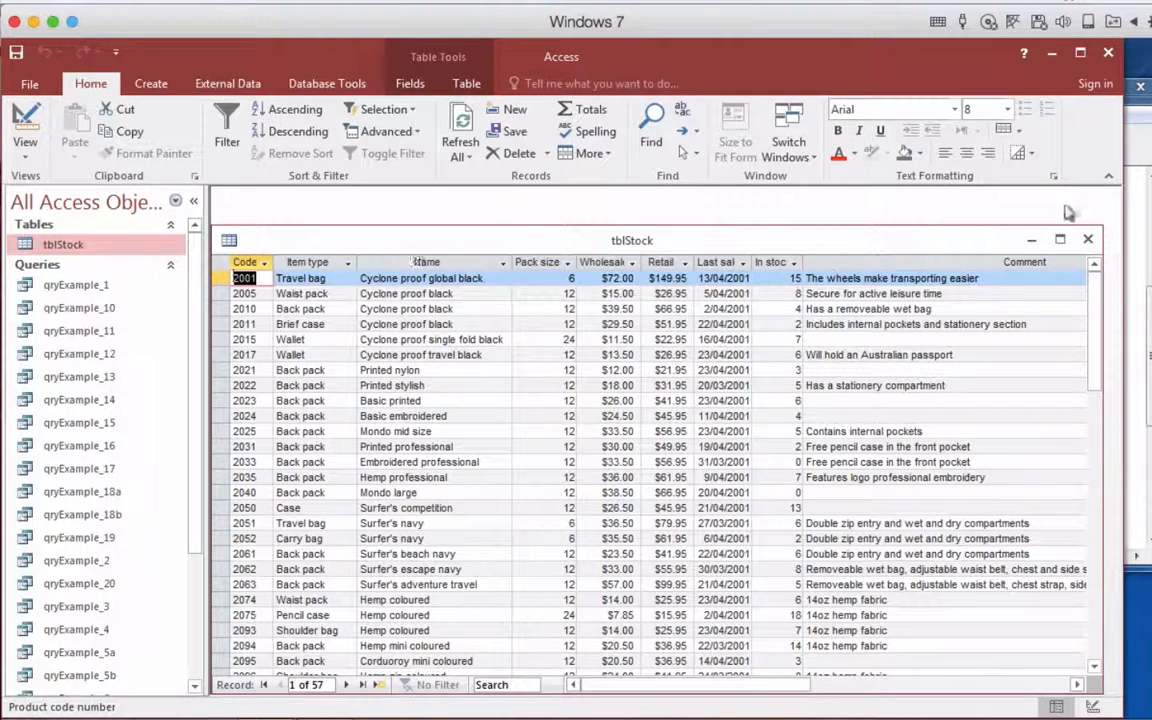
pyautogui.click(1088, 239)
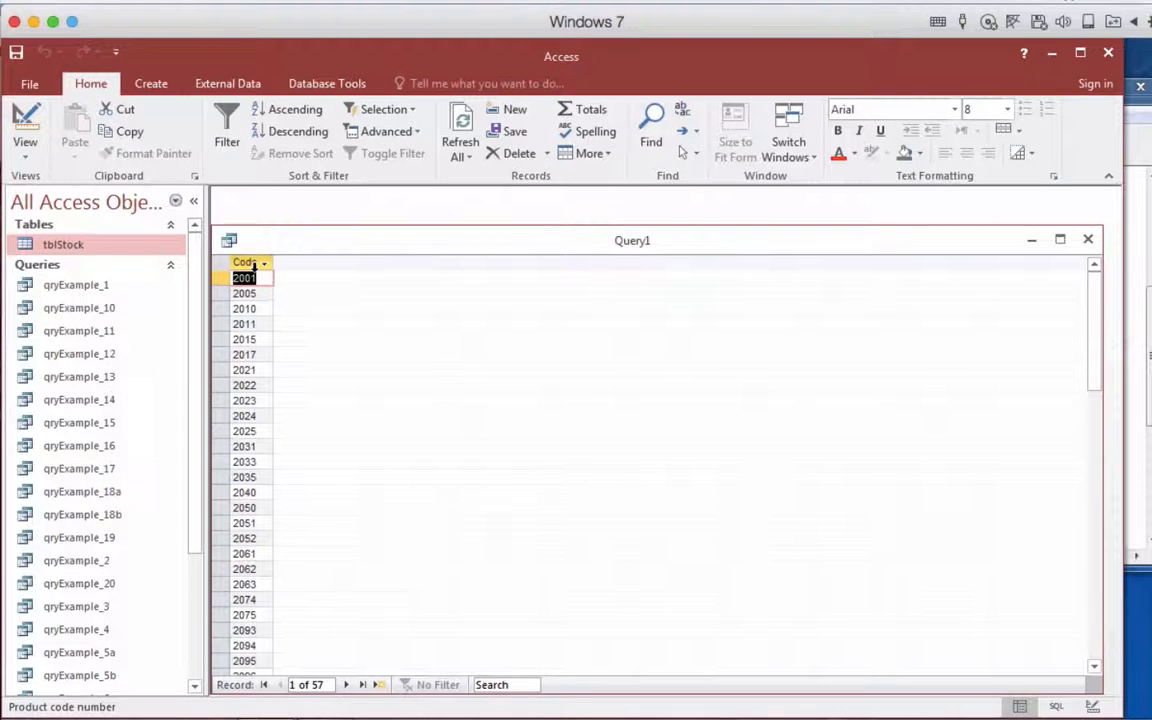
# Extend the SELECT clause in SQL View with the Item and WSP fields after Code, and run the query
pyautogui.click(25, 158)
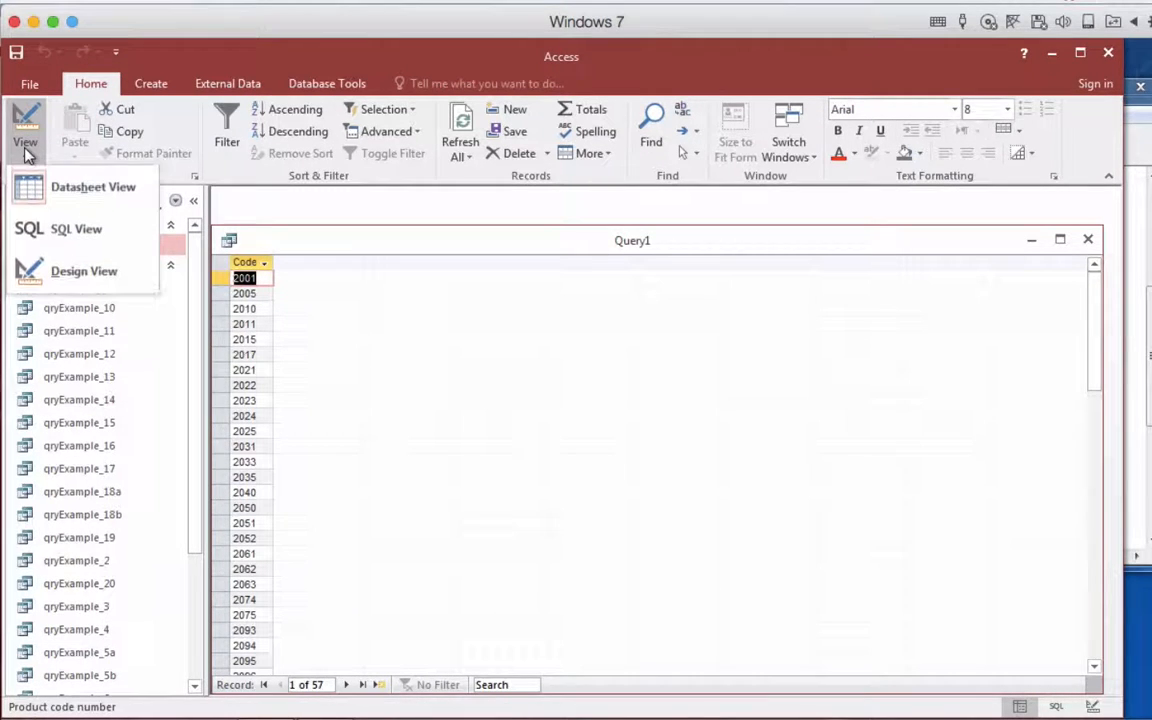
pyautogui.click(46, 228)
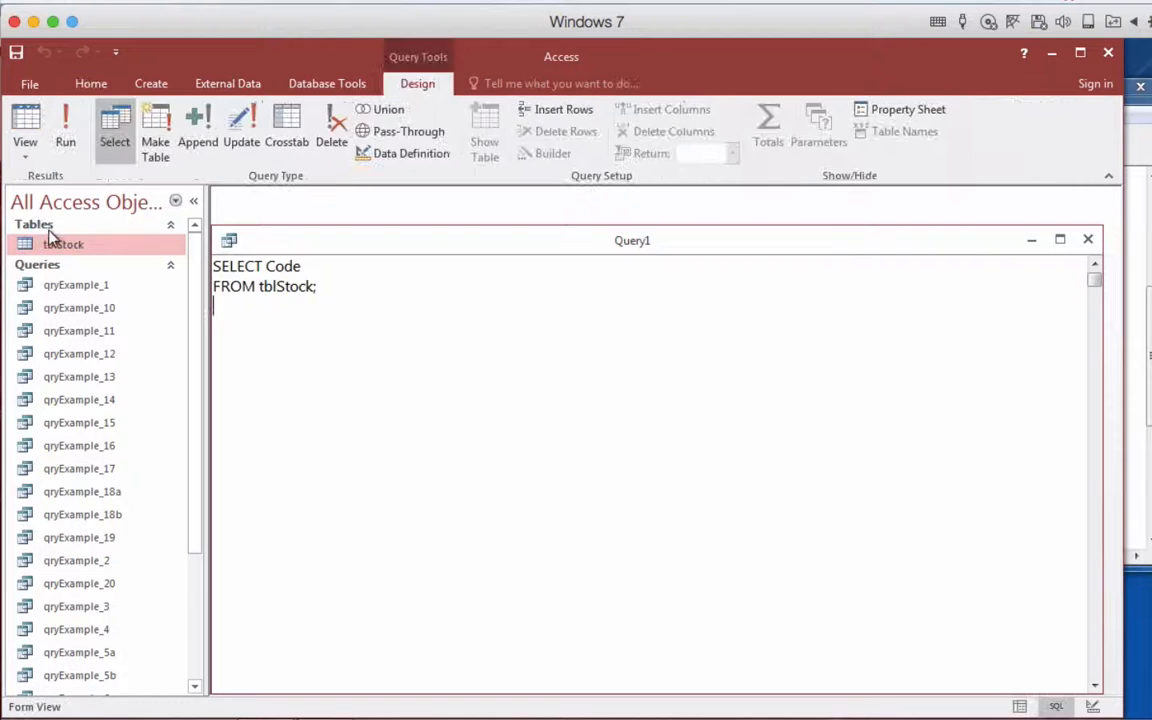
pyautogui.click(1142, 149)
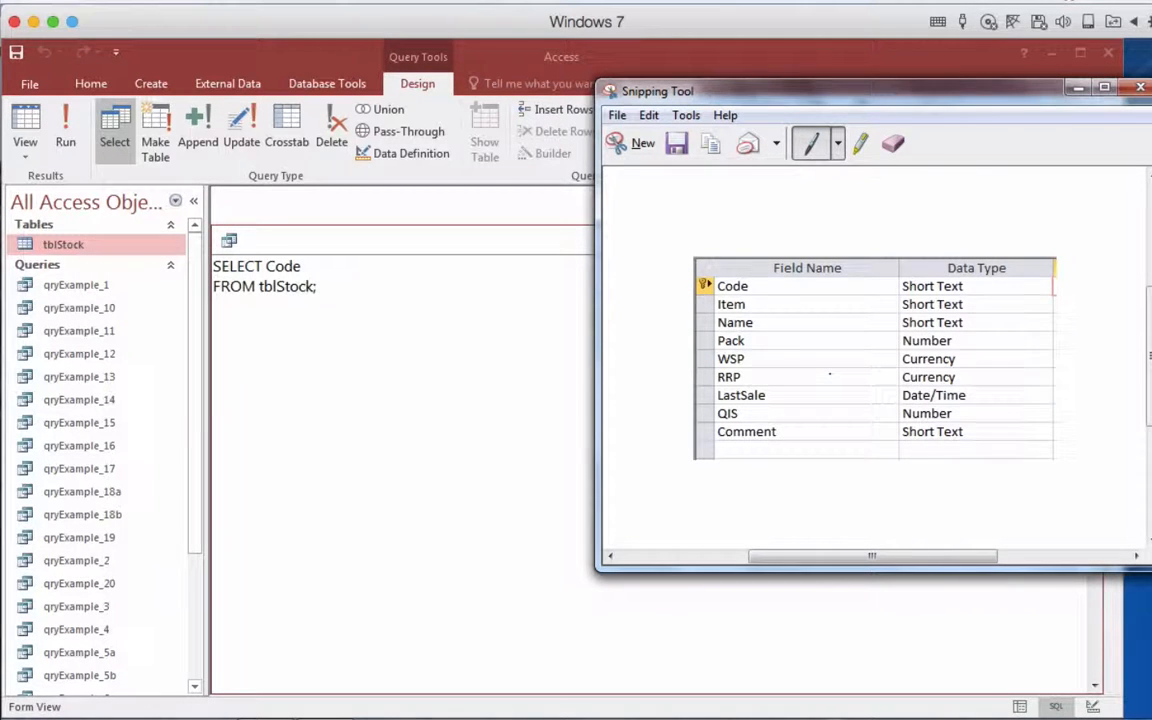
pyautogui.click(406, 265)
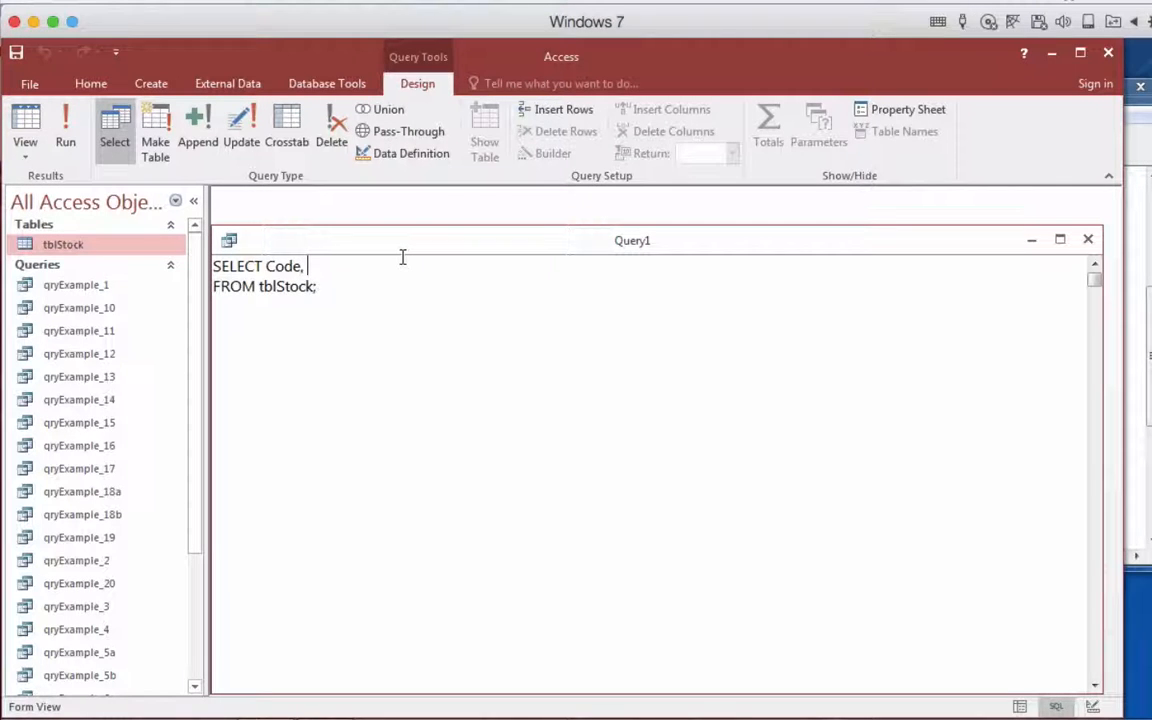
pyautogui.write(', Item, WSP')
pyautogui.click(66, 125)
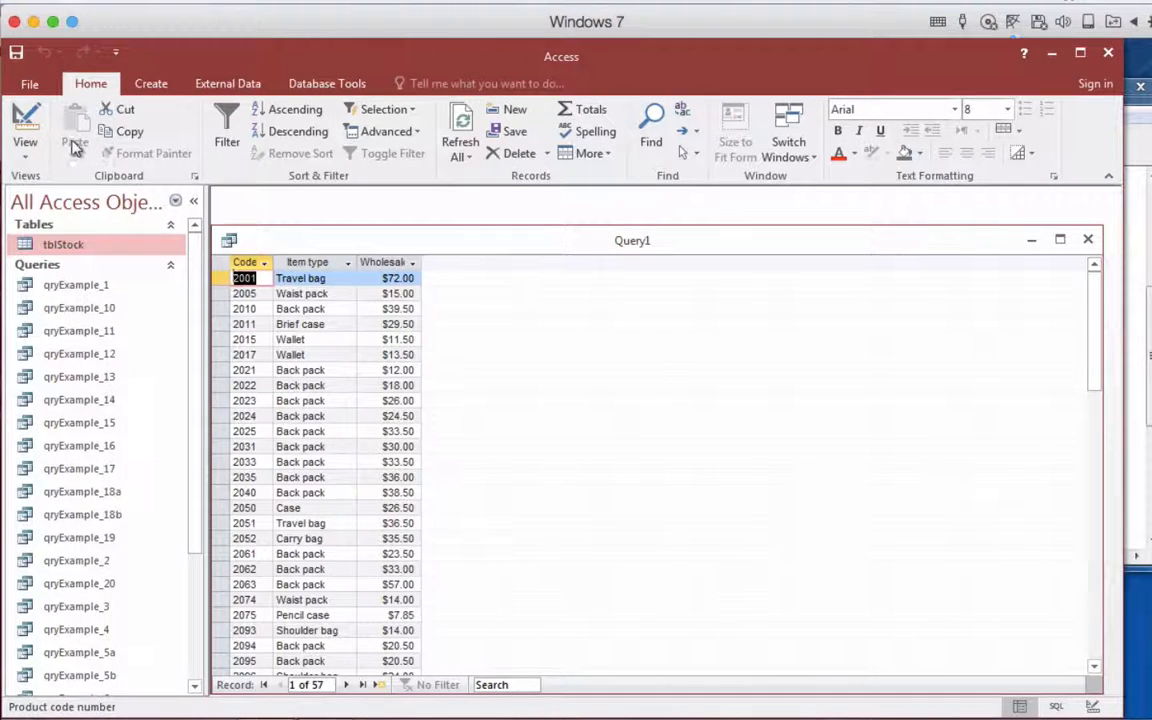
# Add the RRP field after WSP in the SQL SELECT clause and show the query in Datasheet View
pyautogui.click(25, 145)
pyautogui.click(57, 228)
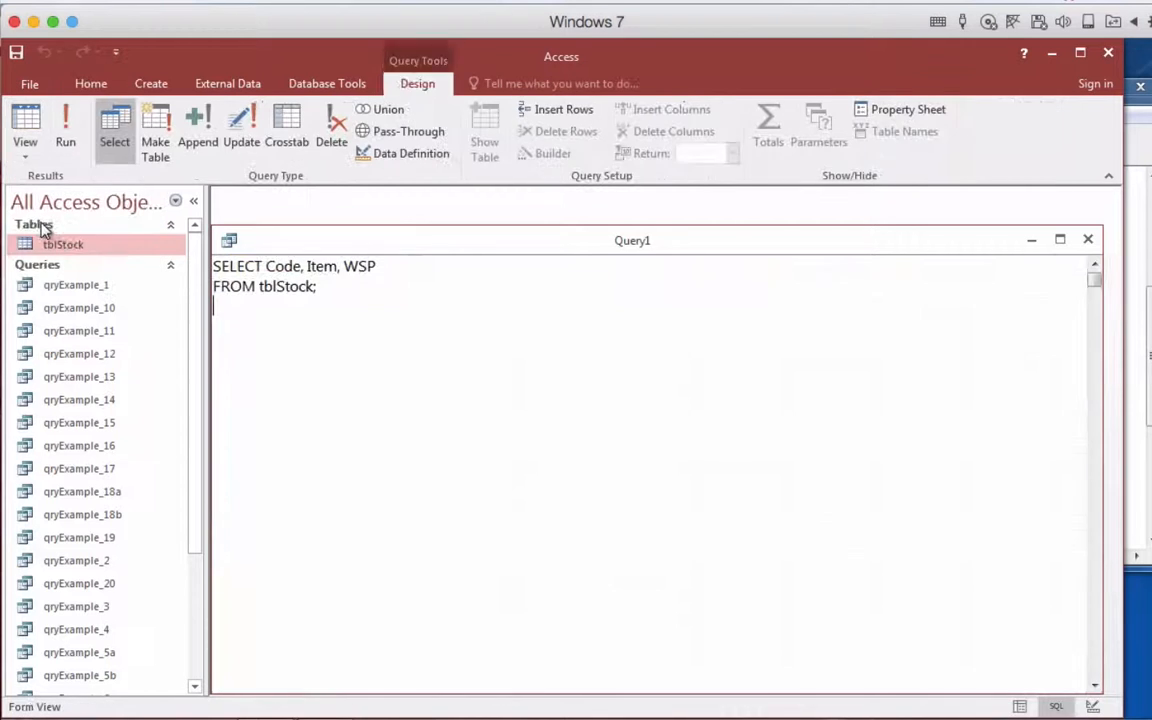
pyautogui.click(464, 268)
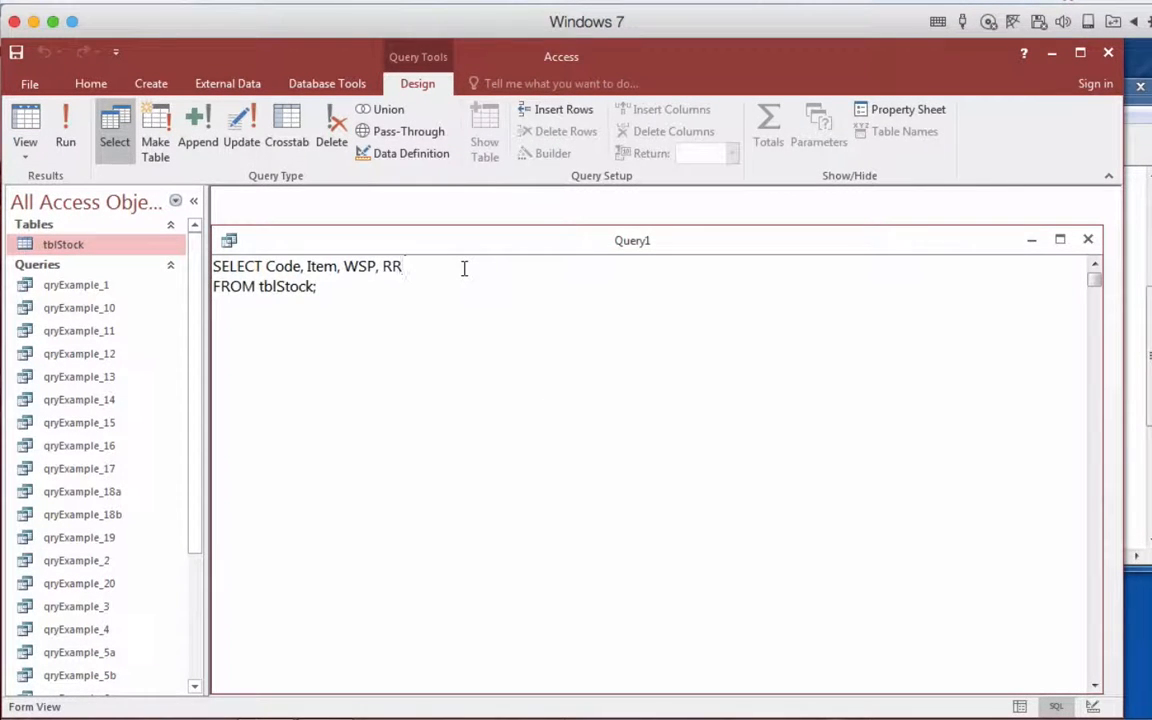
pyautogui.click(25, 145)
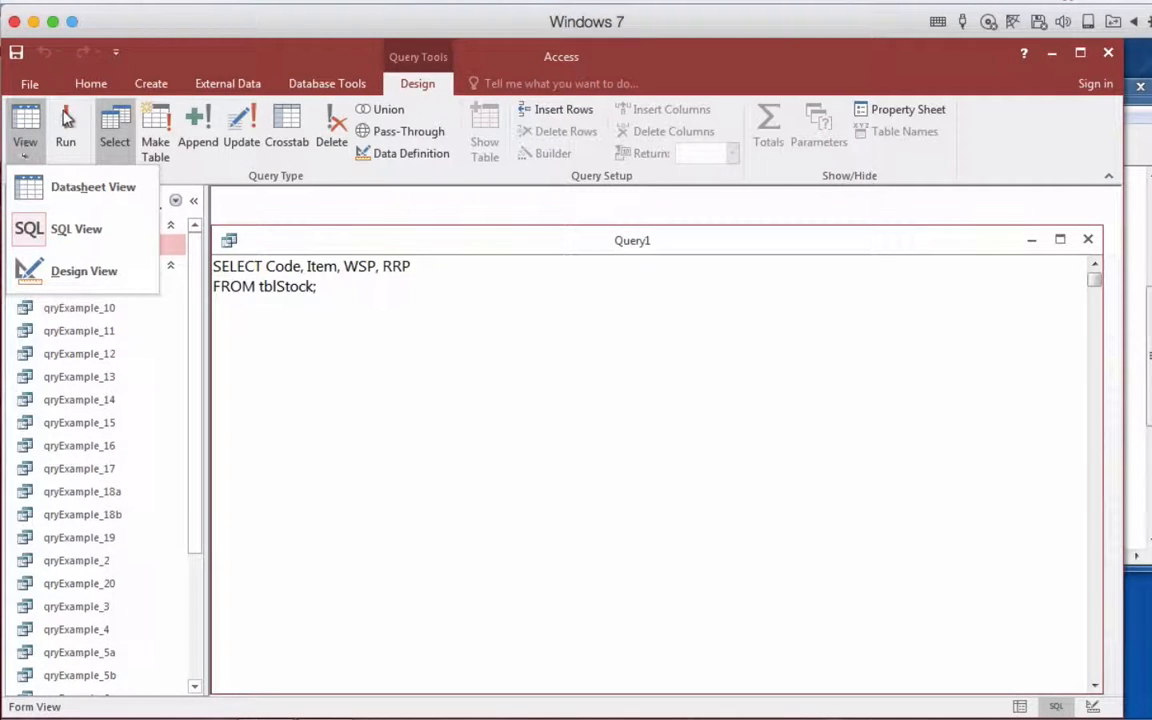
pyautogui.click(90, 187)
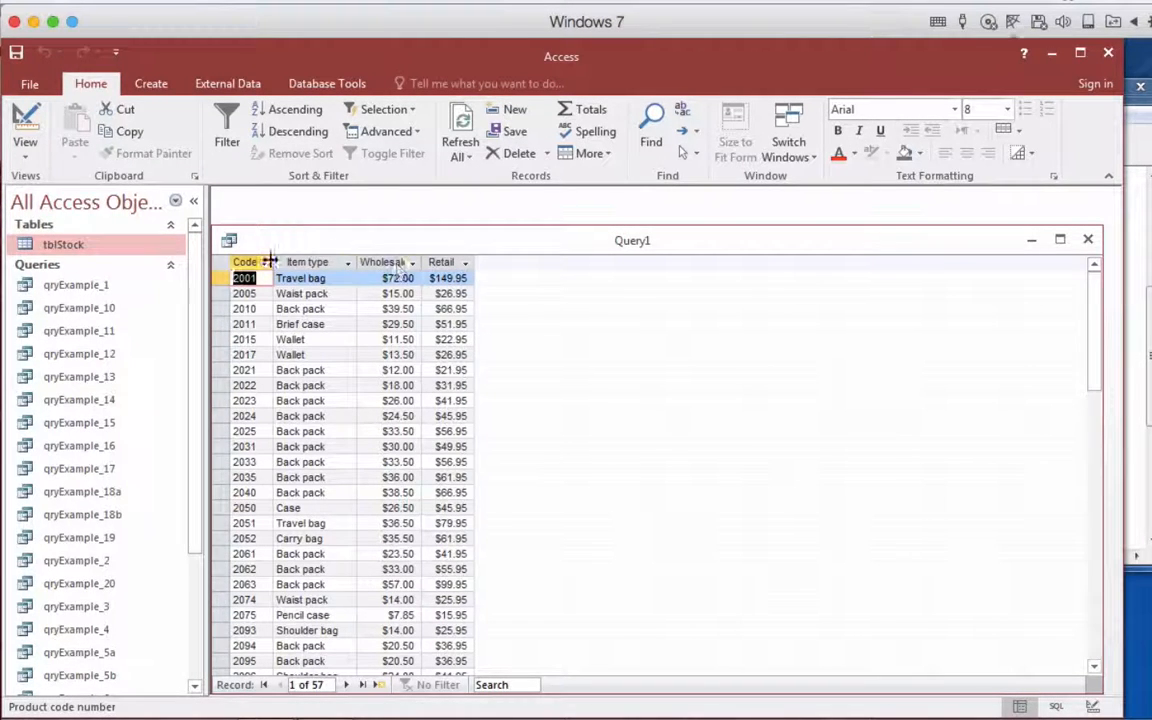
# Move the Code field from the start of the SELECT clause to the end, after RRP, and run the query
pyautogui.click(27, 147)
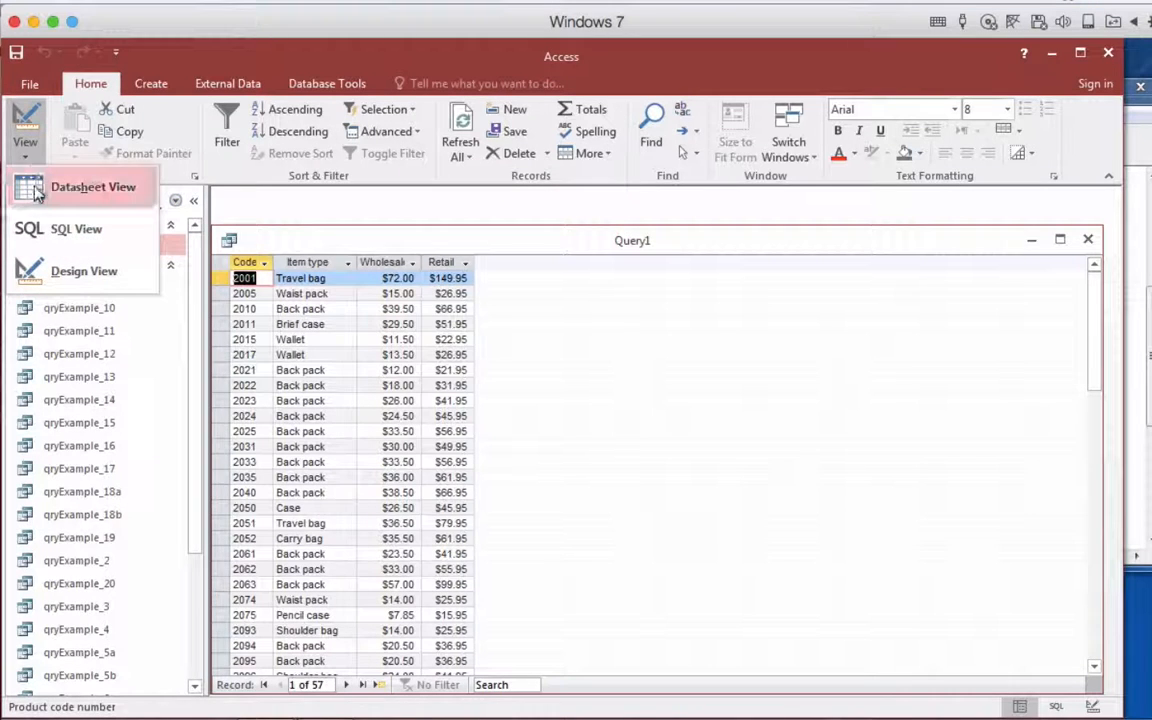
pyautogui.click(40, 226)
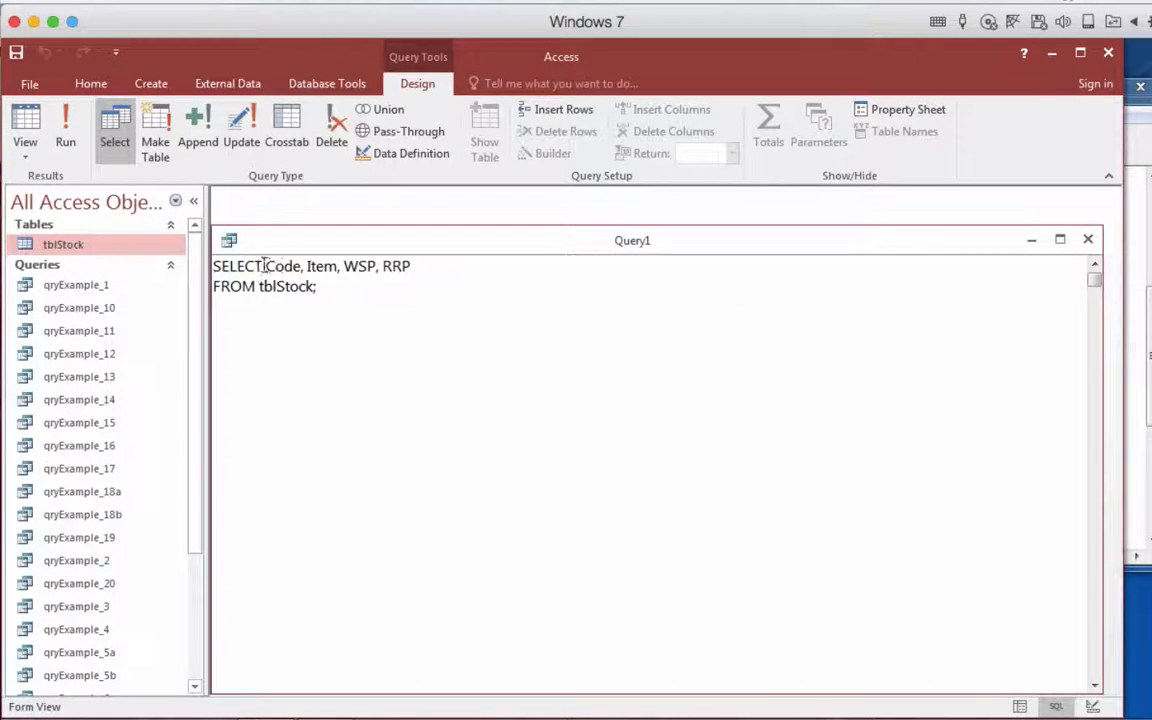
pyautogui.moveTo(265, 266); pyautogui.dragTo(303, 266)
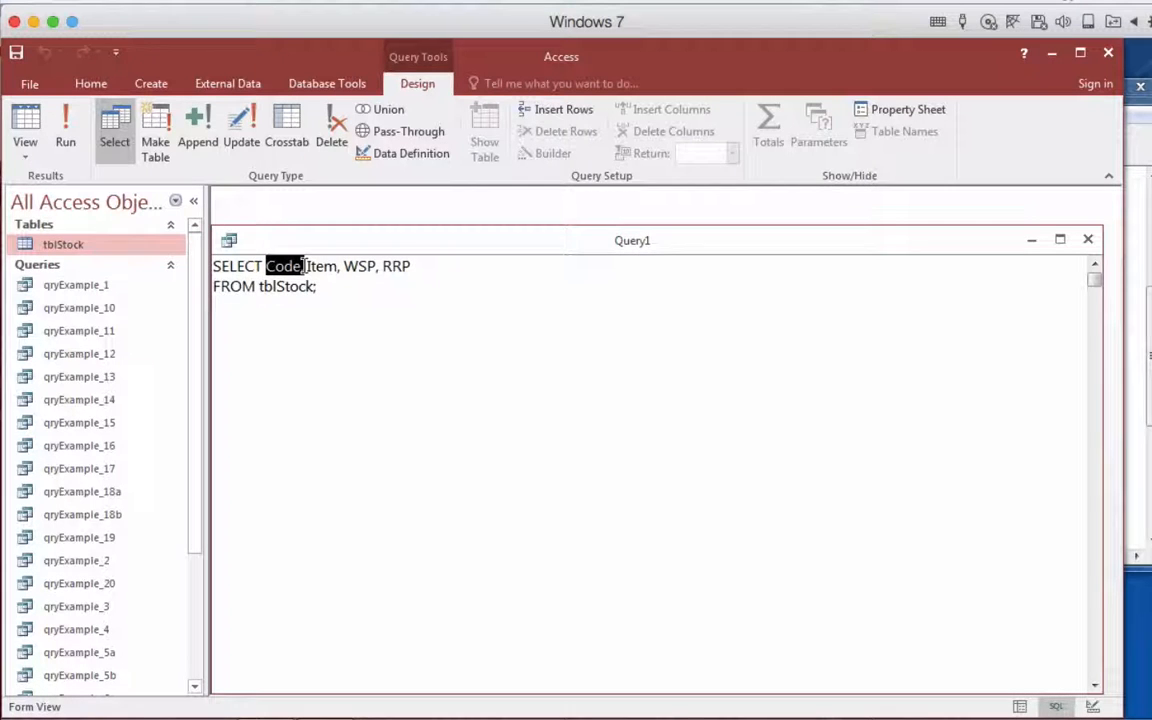
pyautogui.press('Delete')
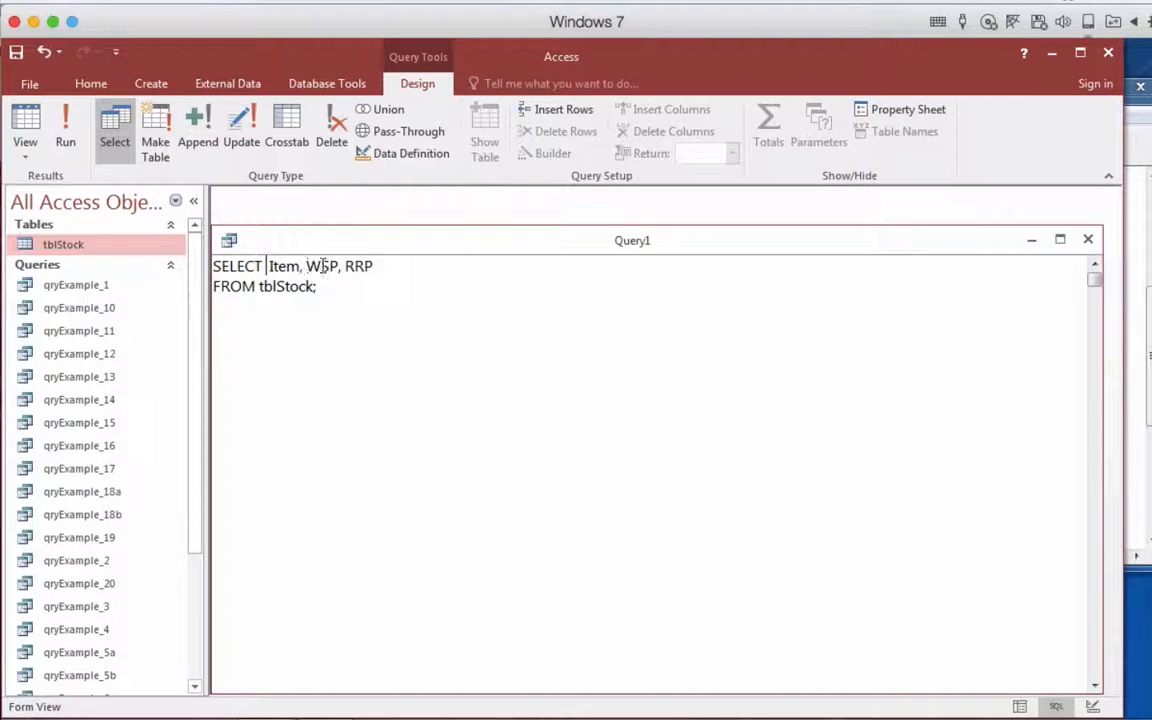
pyautogui.click(392, 266)
pyautogui.write('Code,')
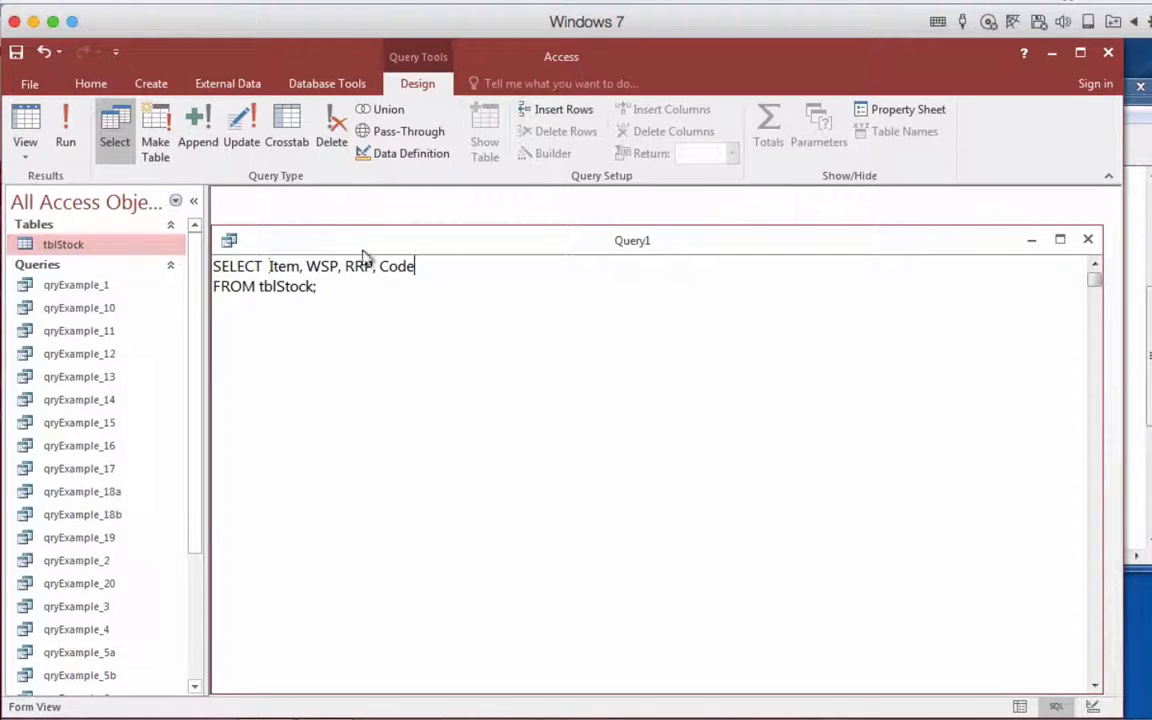
pyautogui.click(70, 118)
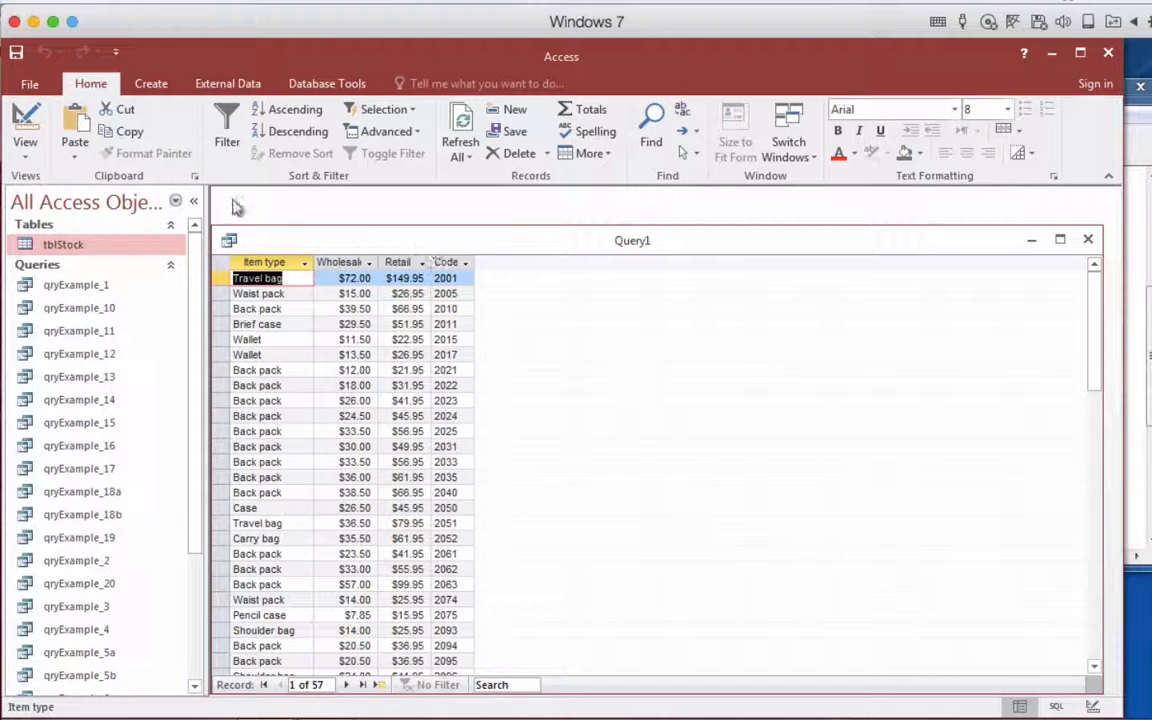
# Return the query to SQL View, compare the captured field list with the tblStock datasheet's columns, and close the table
pyautogui.click(26, 146)
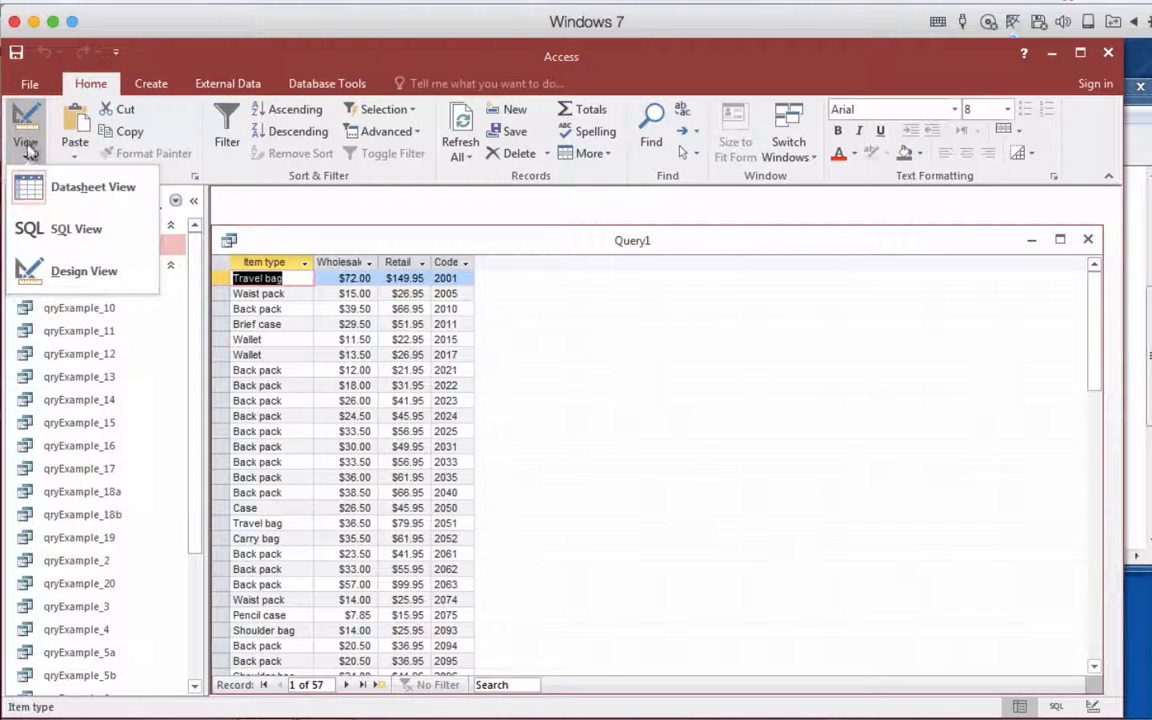
pyautogui.click(46, 226)
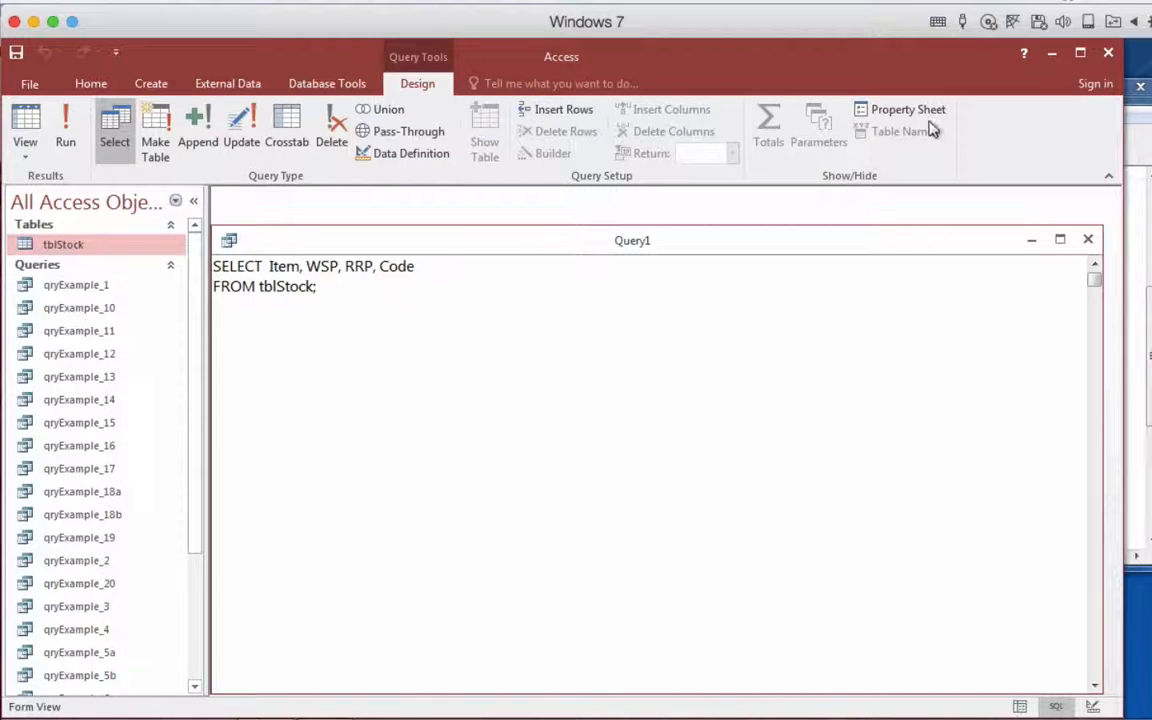
pyautogui.click(1138, 140)
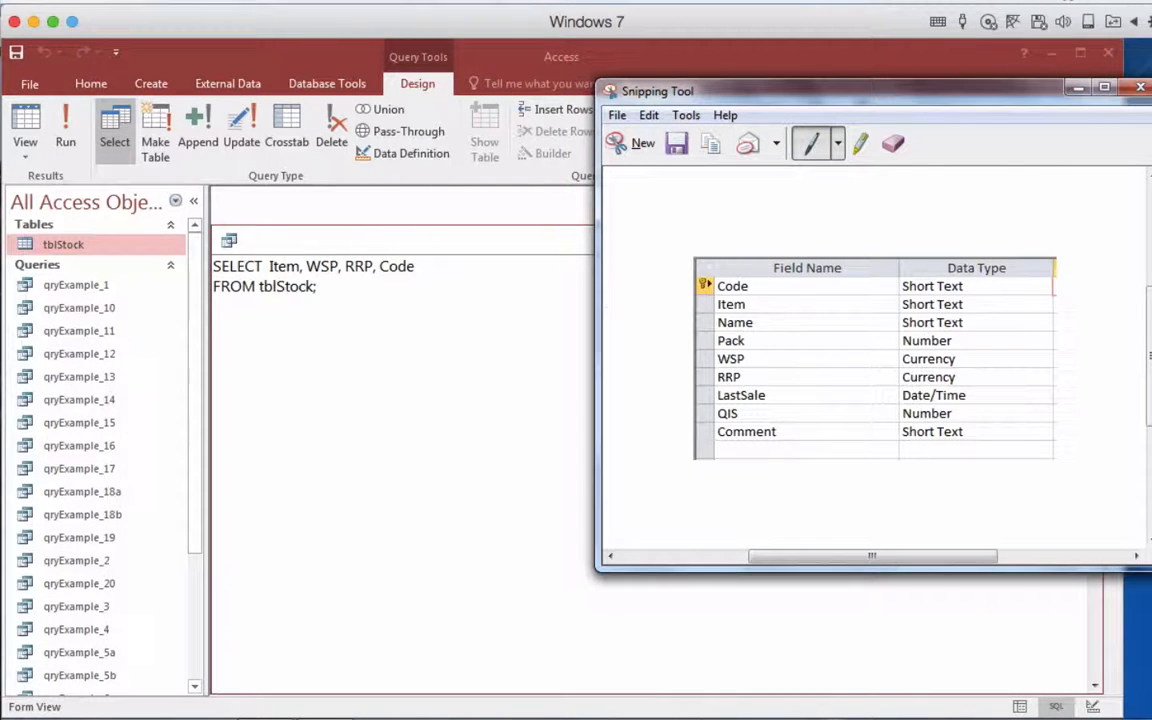
pyautogui.click(465, 358)
pyautogui.doubleClick(82, 247)
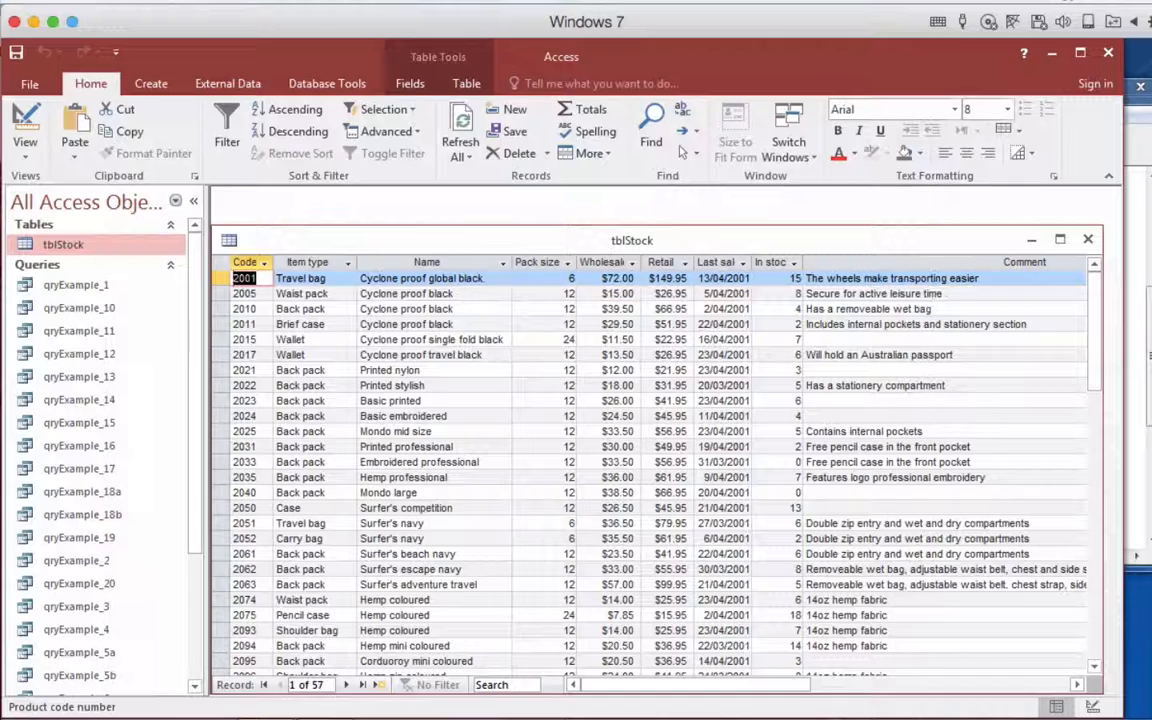
pyautogui.click(1137, 299)
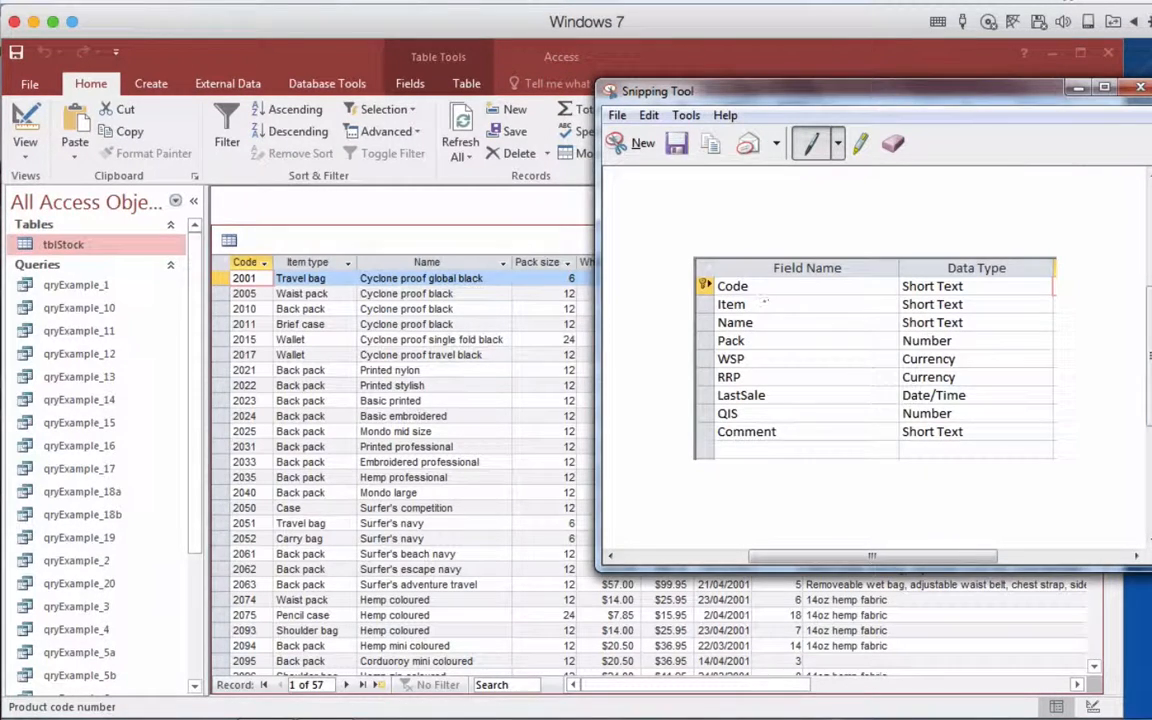
pyautogui.click(30, 147)
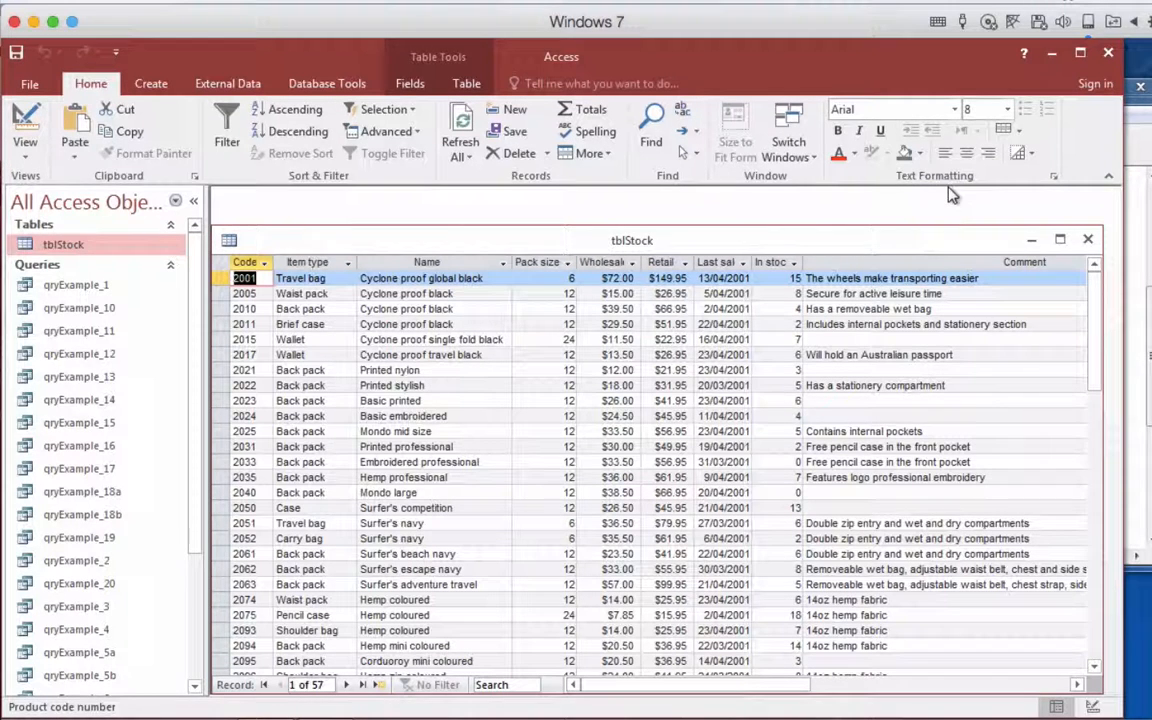
pyautogui.click(1088, 239)
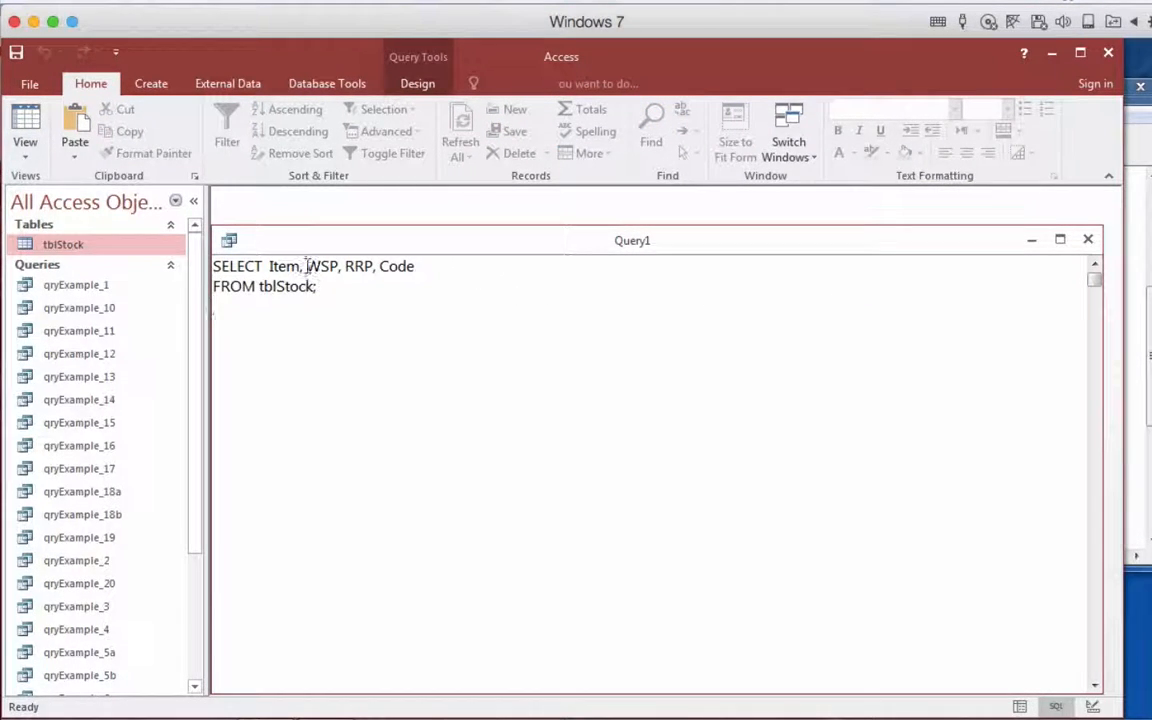
# Replace WSP, RRP and Code in the SELECT clause with Name and Comment, and show the query in Datasheet View
pyautogui.moveTo(309, 268); pyautogui.dragTo(423, 254)
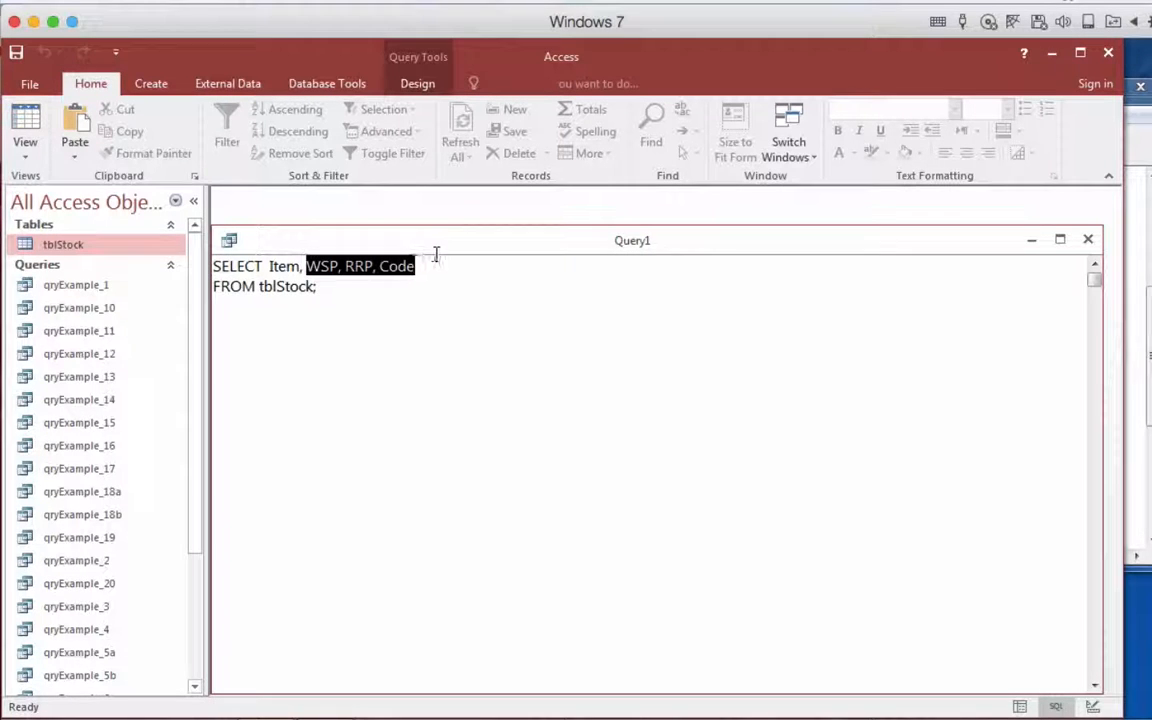
pyautogui.write('Nam')
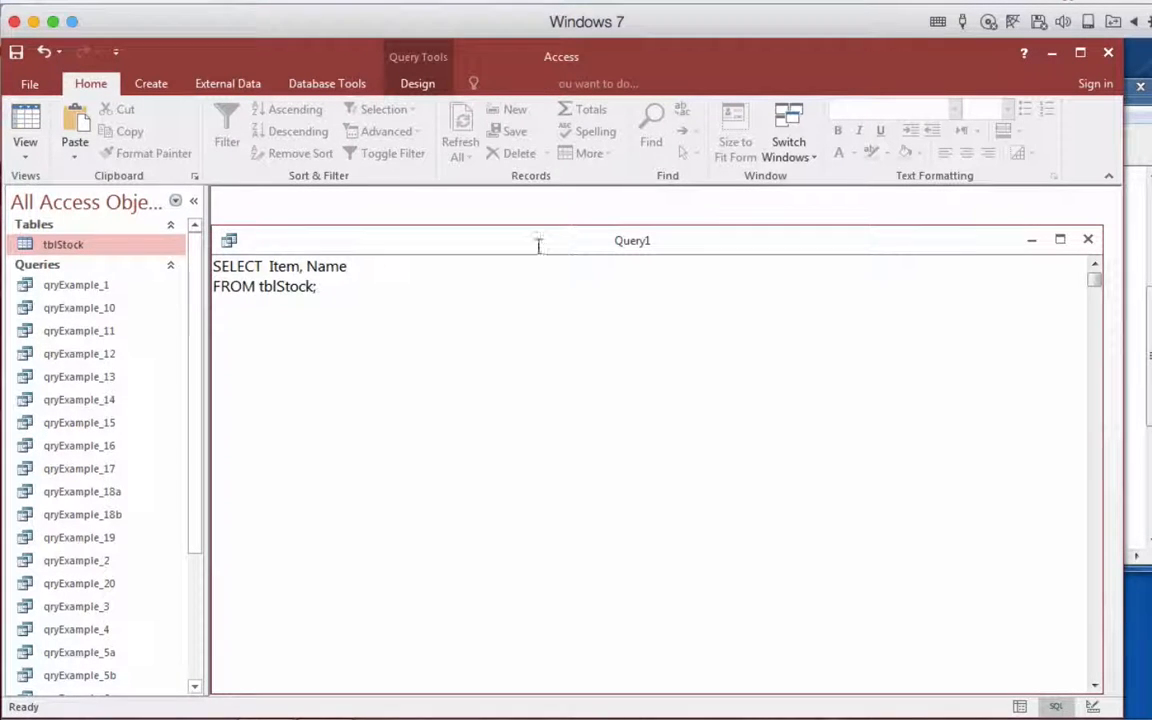
pyautogui.click(1134, 357)
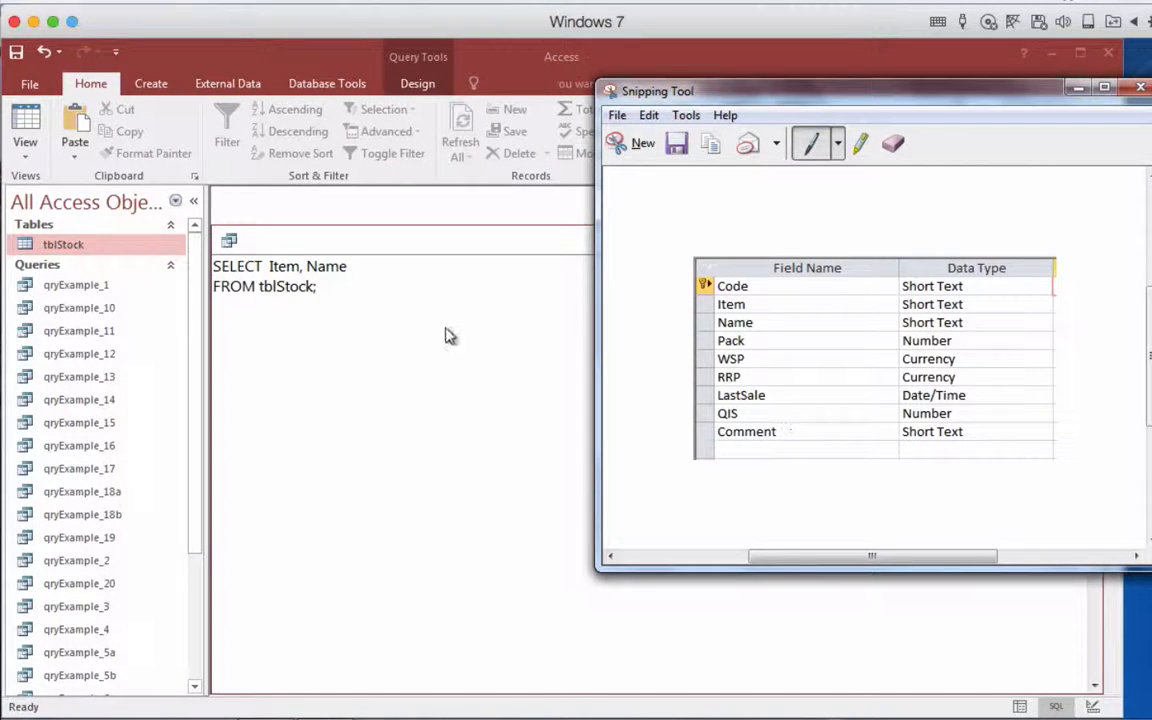
pyautogui.click(432, 265)
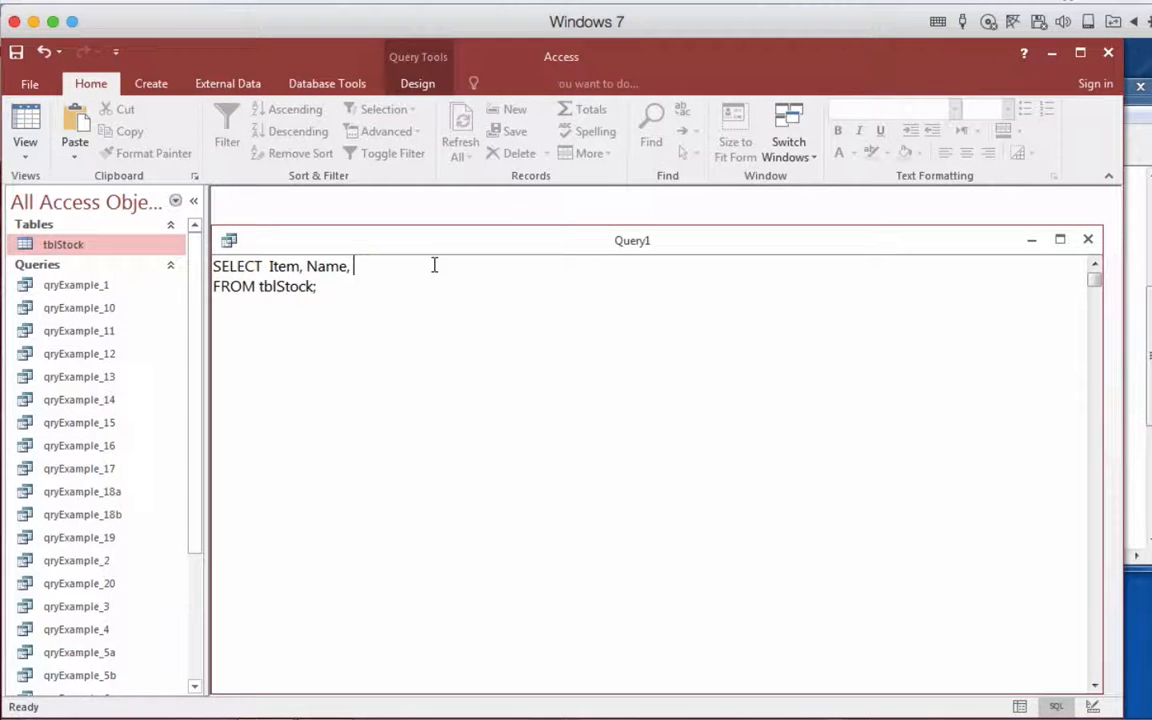
pyautogui.write('Comment')
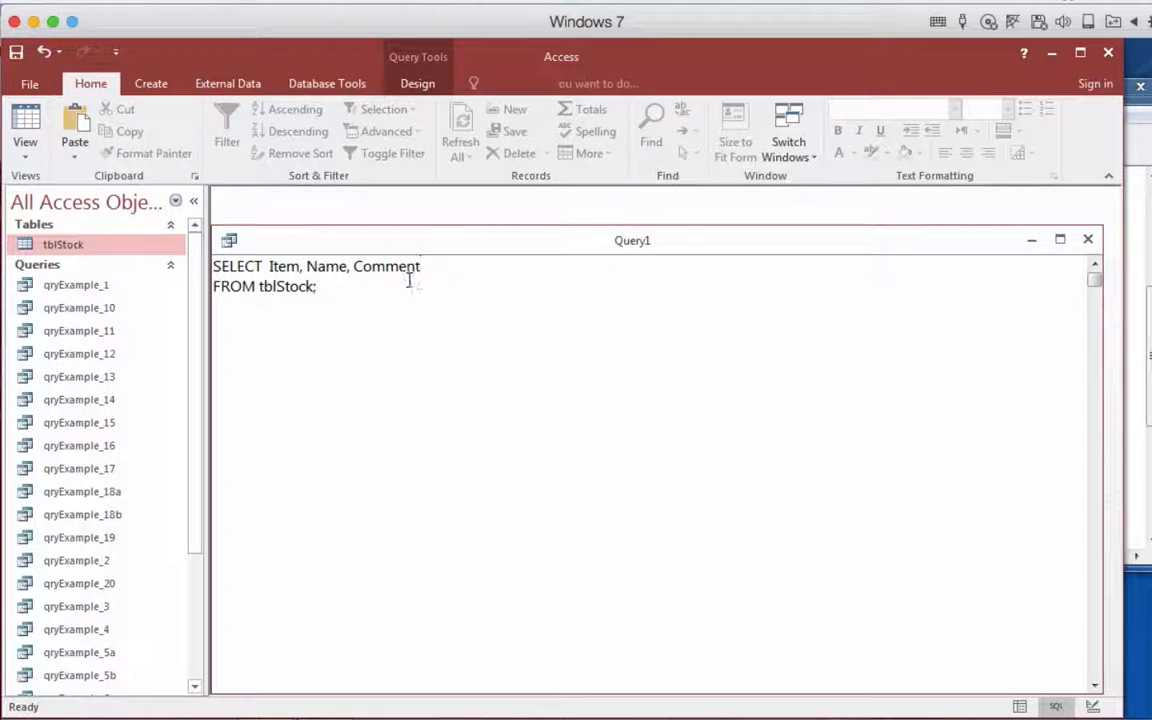
pyautogui.click(30, 146)
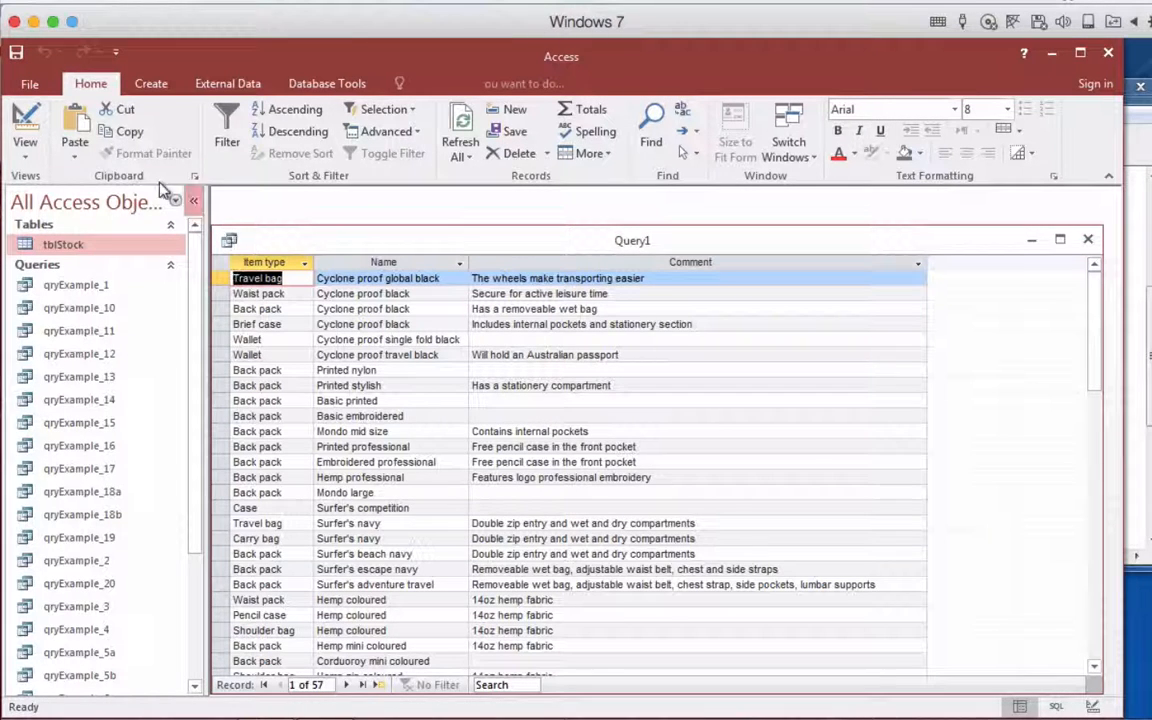
# Save the query as qryExample01, locate it among the saved queries, and close it
pyautogui.click(16, 52)
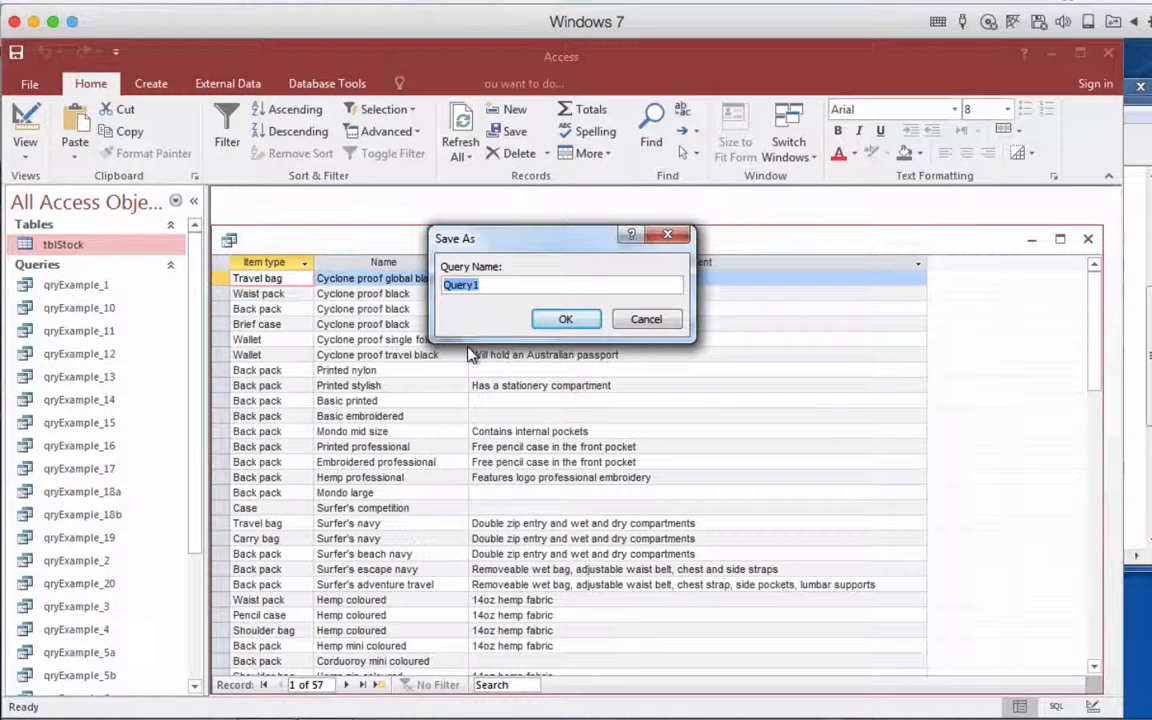
pyautogui.write('qry')
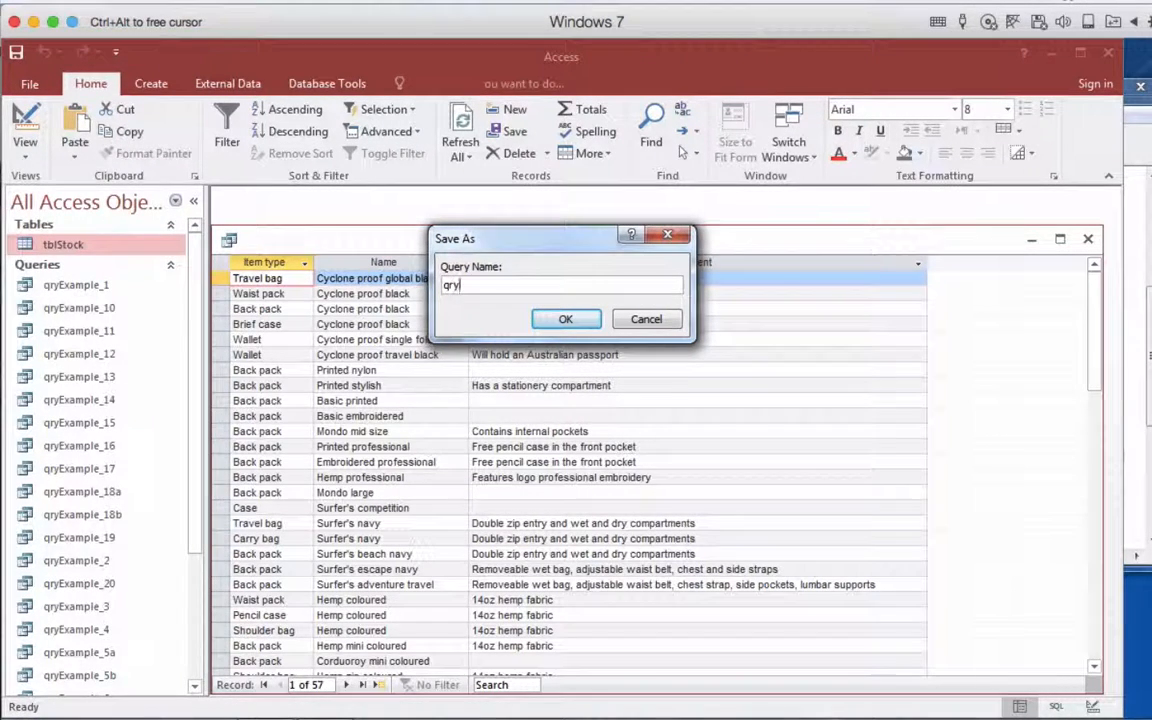
pyautogui.write('Example01')
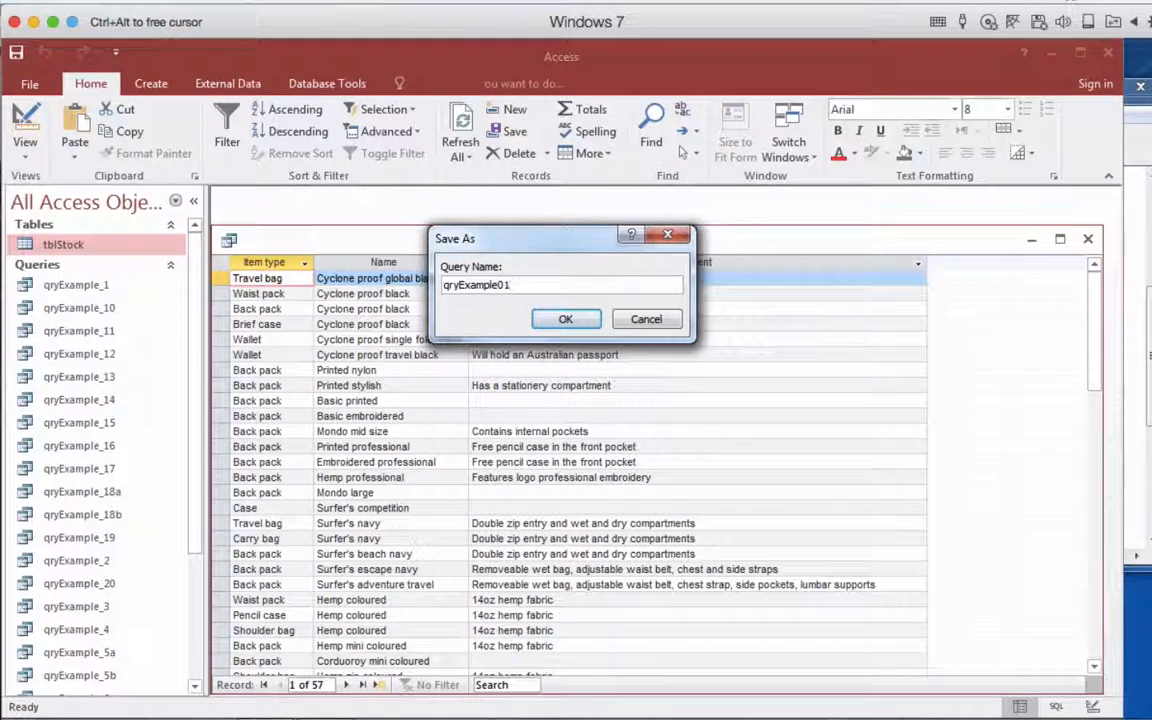
pyautogui.click(565, 320)
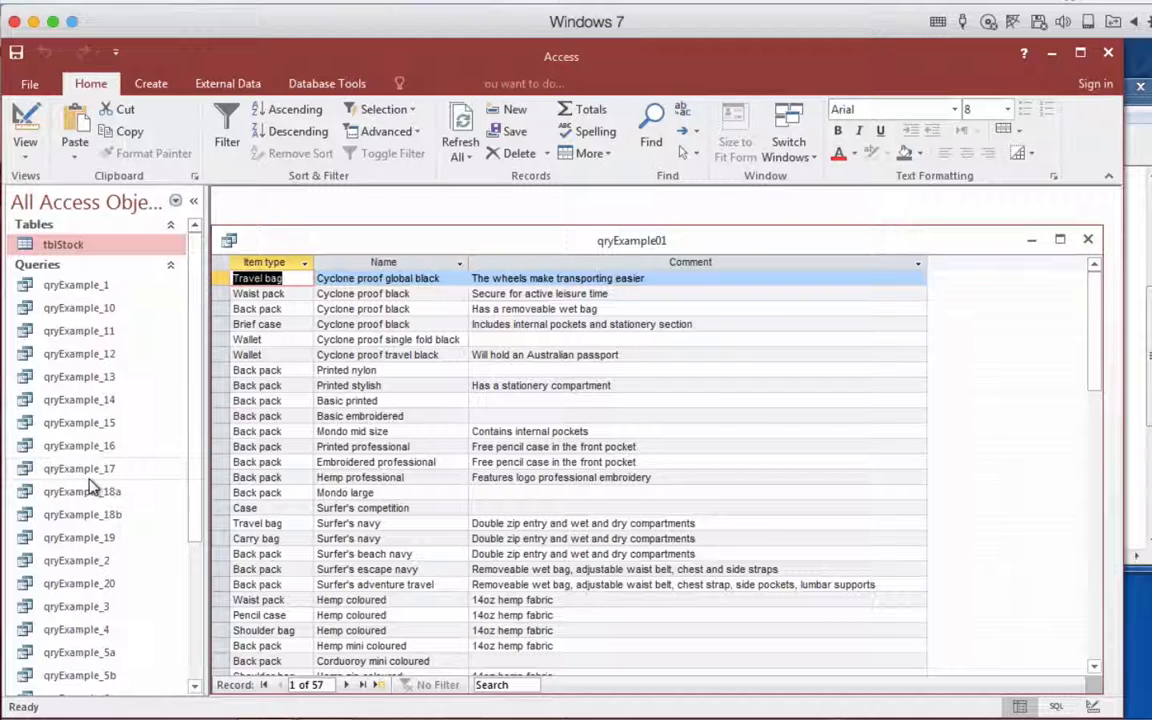
pyautogui.moveTo(193, 465); pyautogui.dragTo(200, 640)
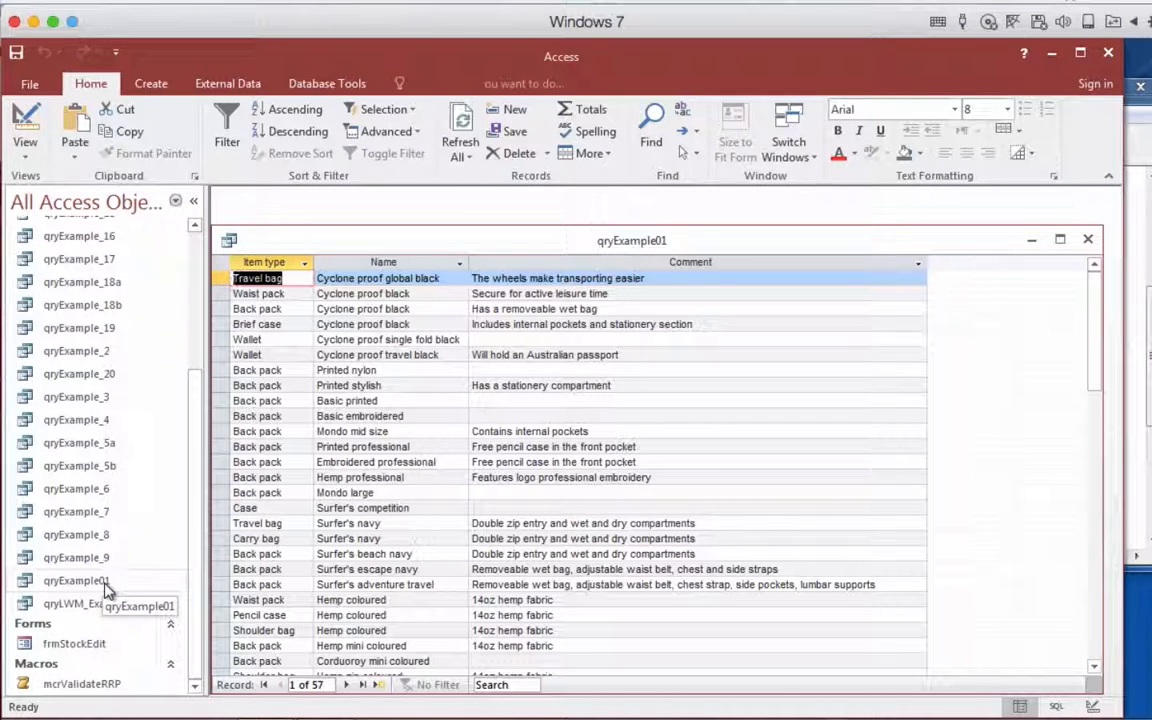
pyautogui.click(1086, 241)
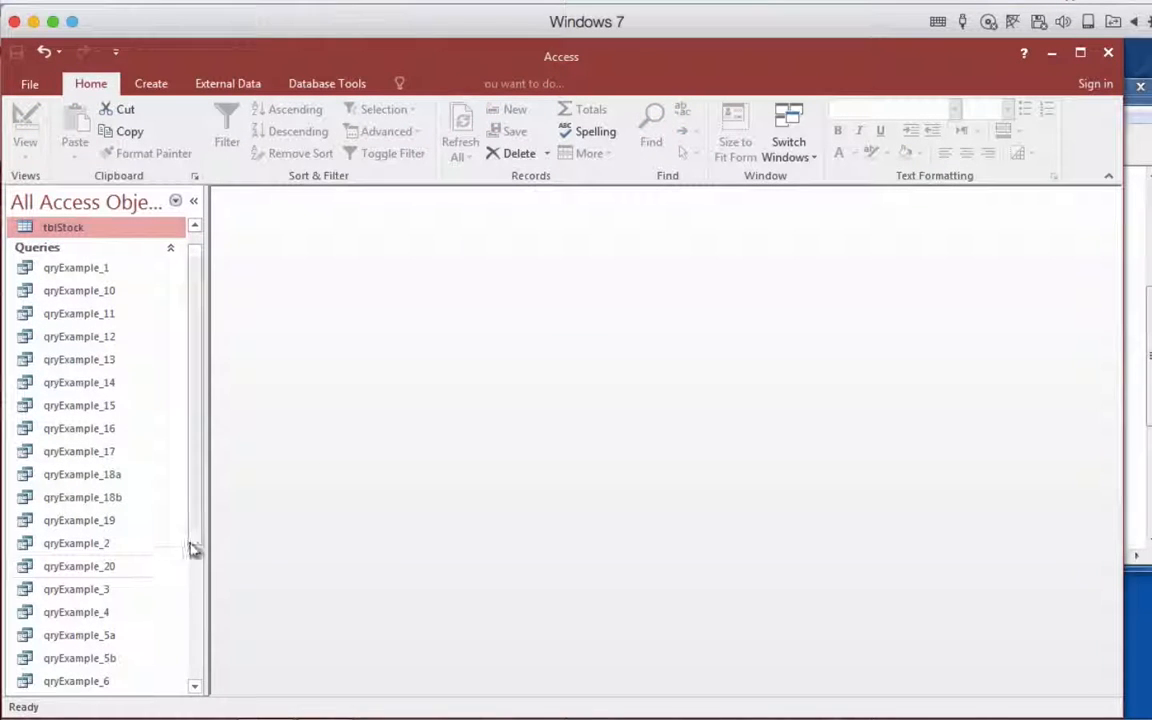
# Reopen the saved qryExample01 query and display its statement in SQL View
pyautogui.moveTo(198, 535); pyautogui.dragTo(188, 650)
pyautogui.click(100, 592)
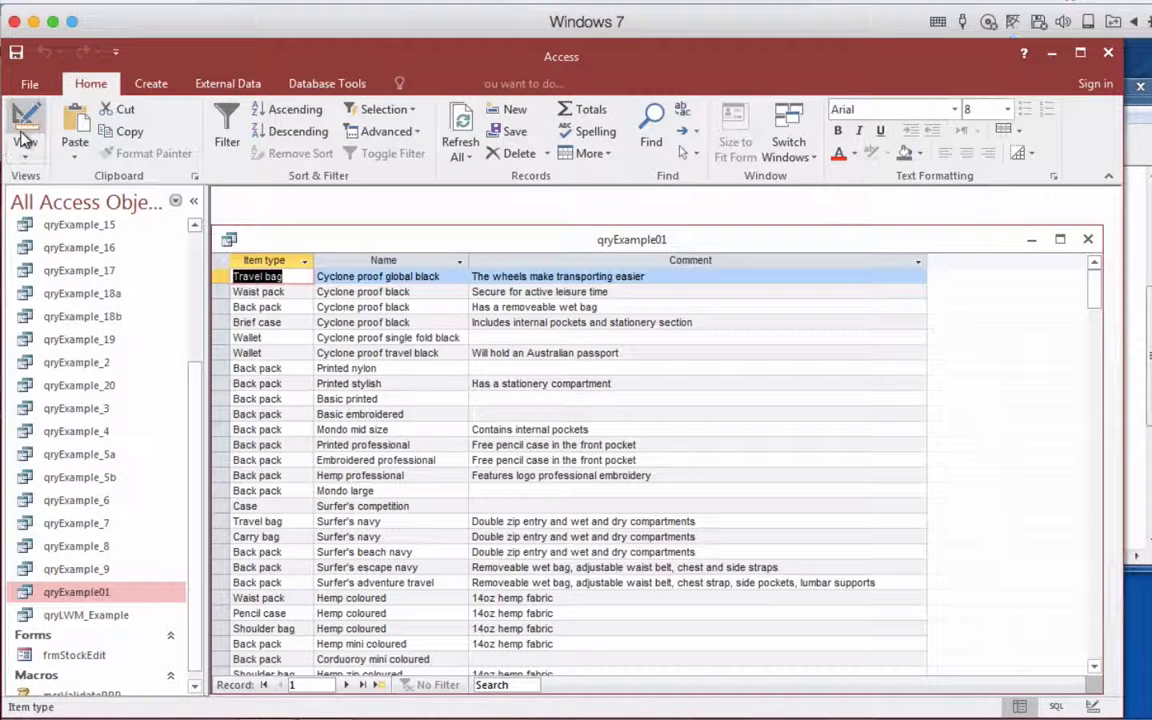
pyautogui.click(26, 140)
pyautogui.click(25, 152)
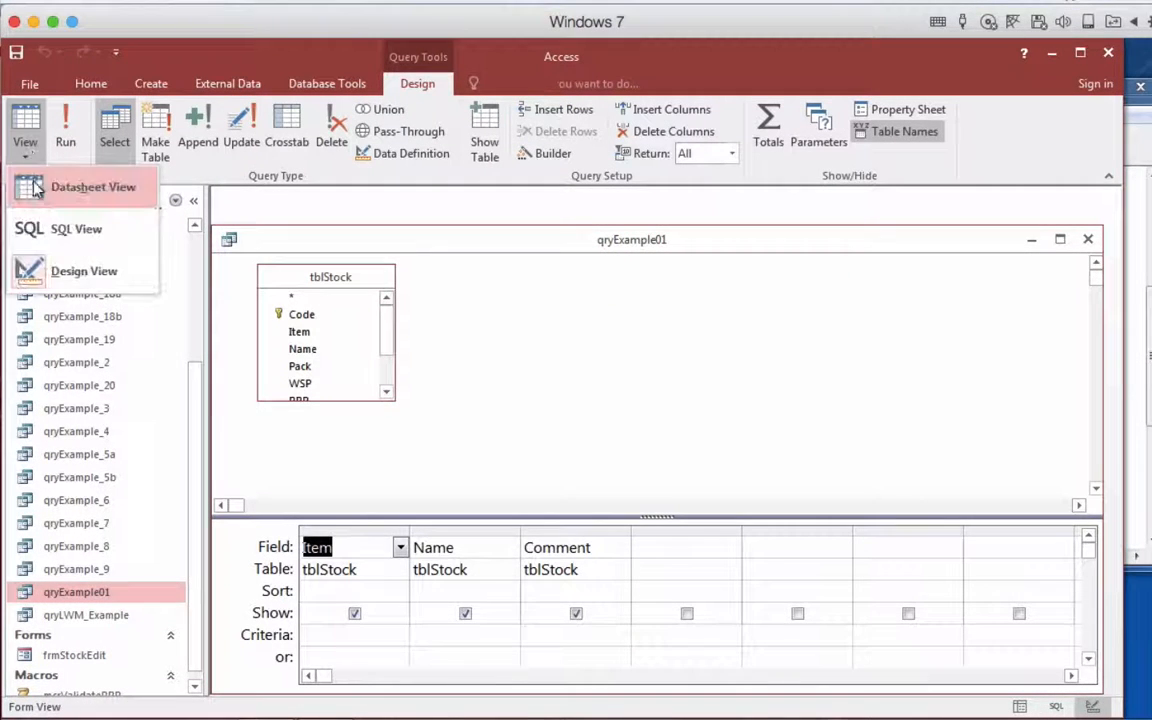
pyautogui.click(42, 228)
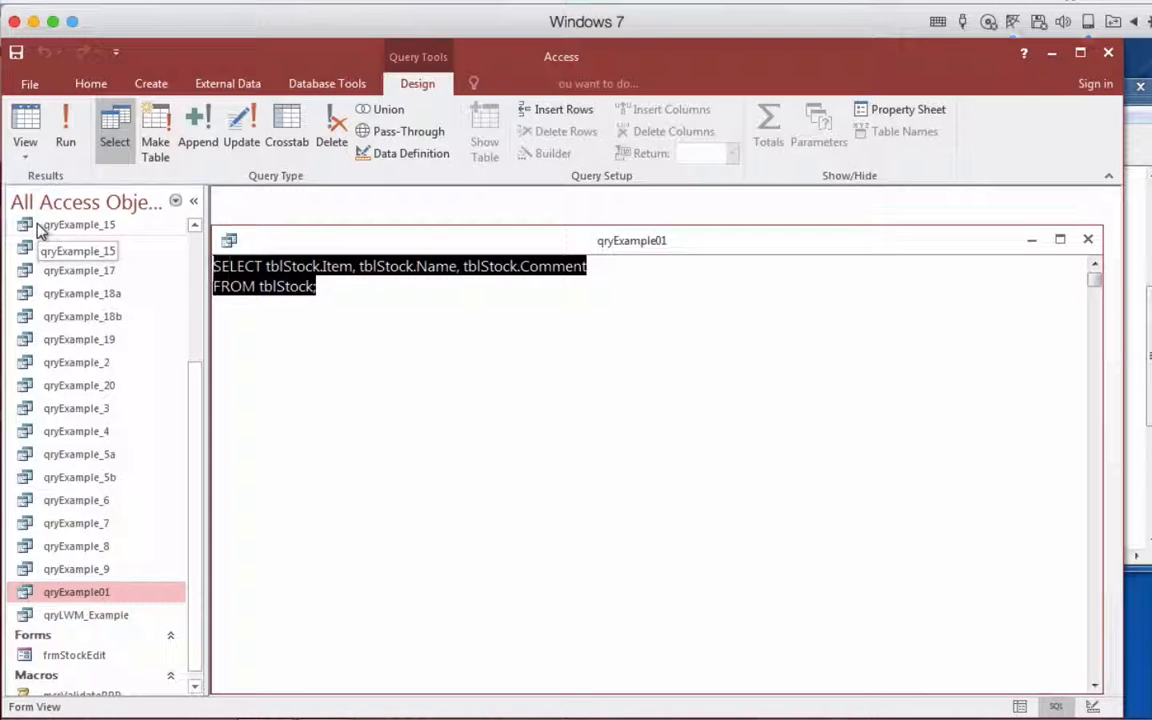
pyautogui.rightClick(99, 593)
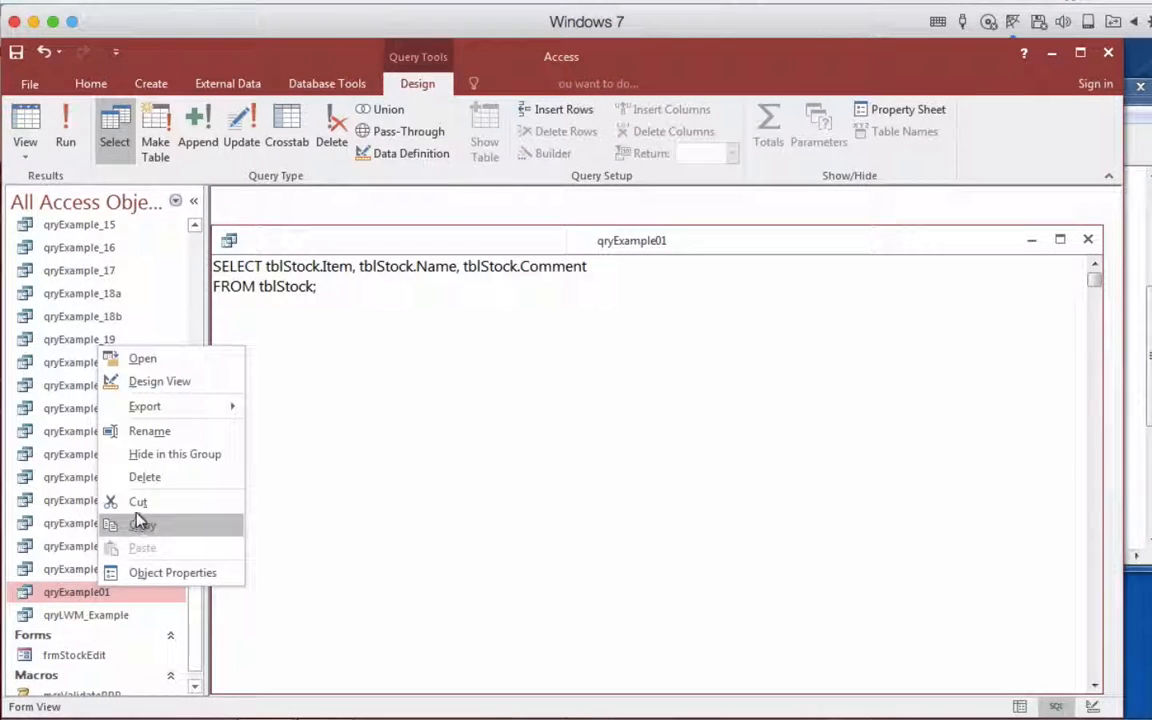
pyautogui.click(458, 408)
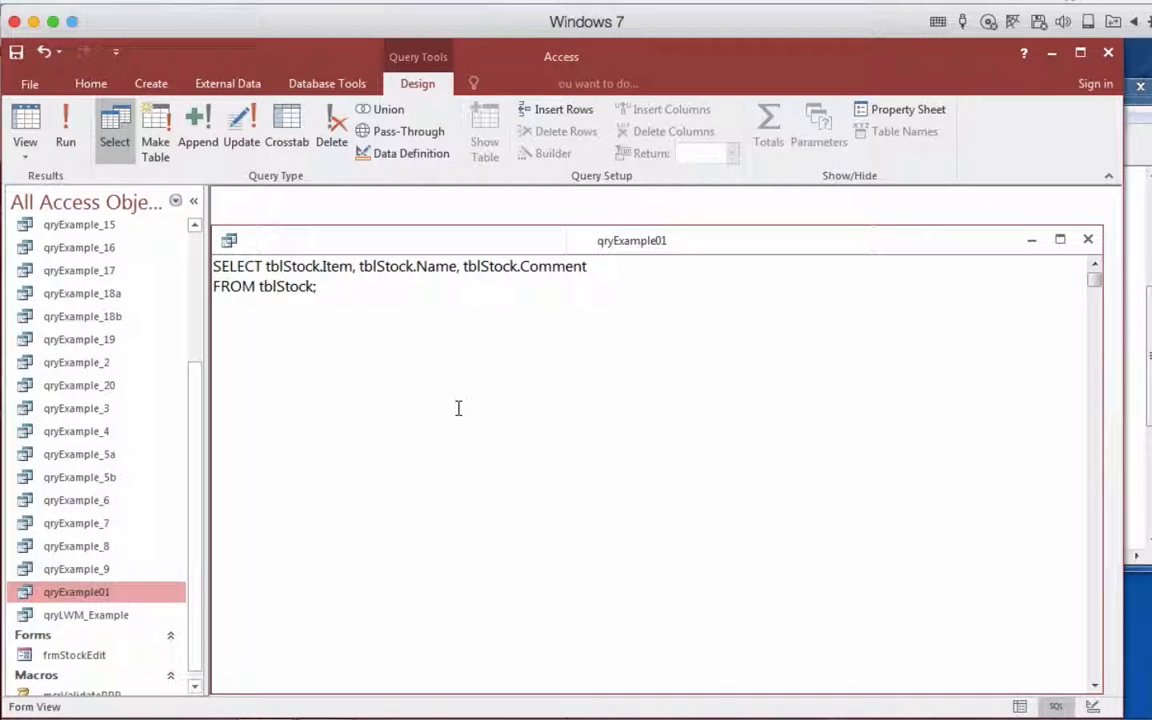